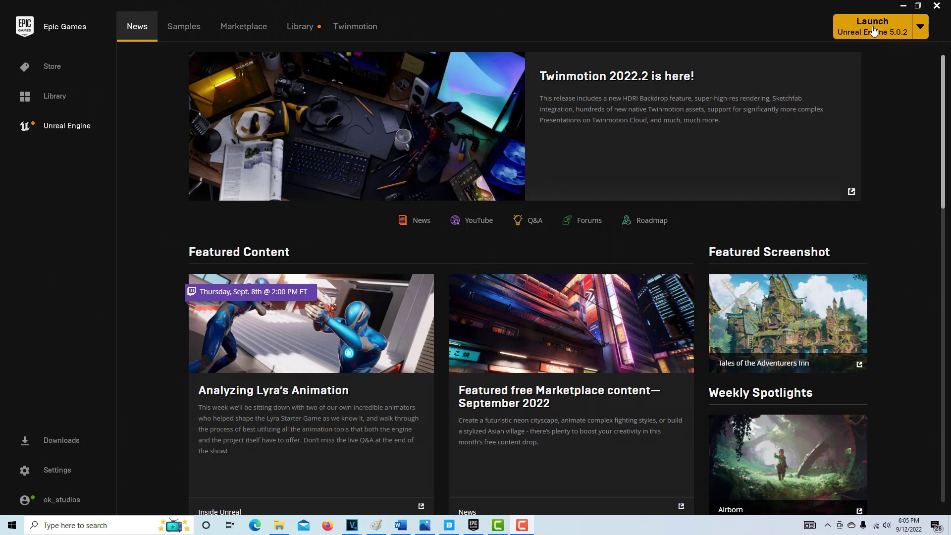
# - Launch Unreal Engine 5.0.2 and create the Third Person game project MyProject17
pyautogui.click(874, 30)
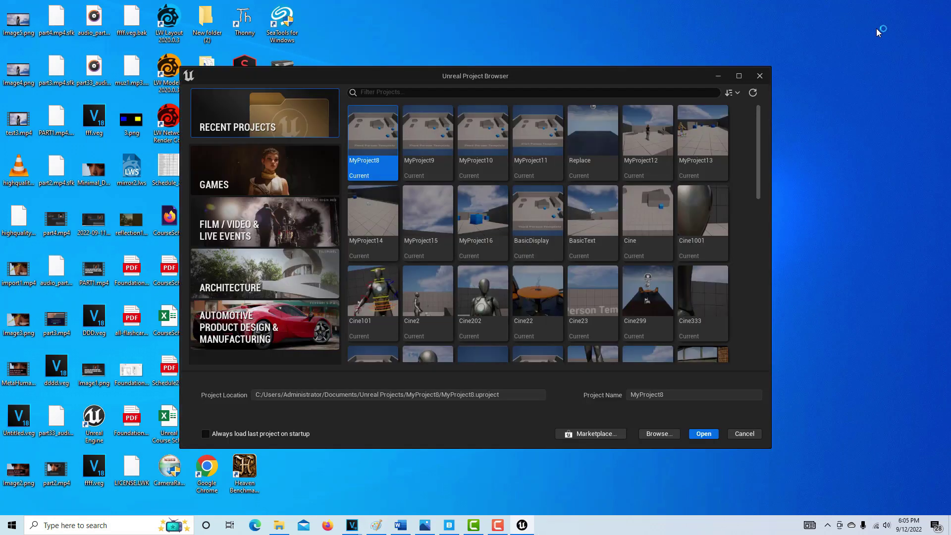
pyautogui.click(298, 162)
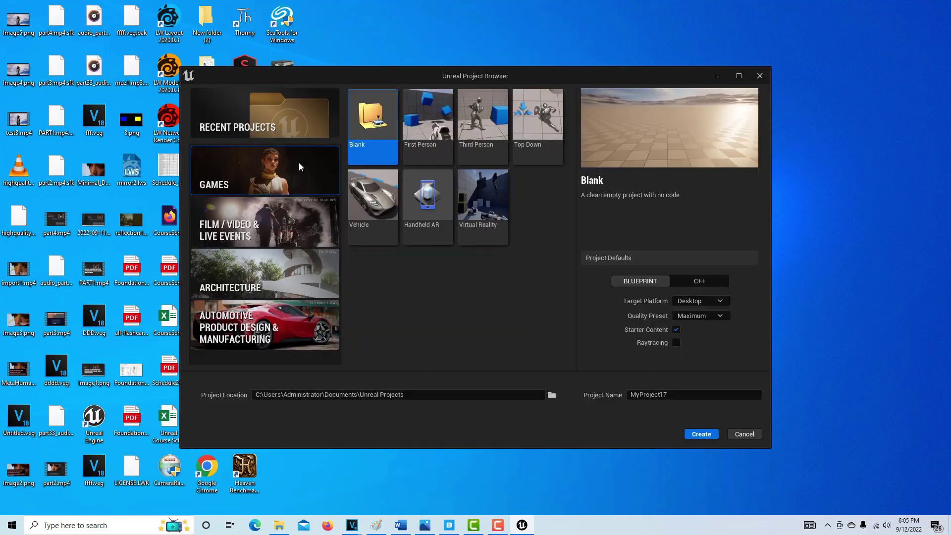
pyautogui.click(481, 149)
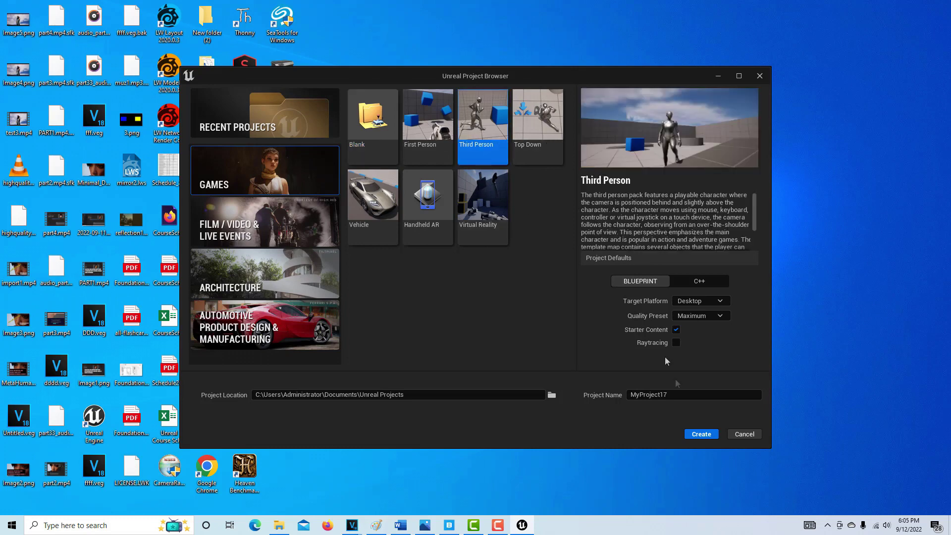
pyautogui.click(696, 435)
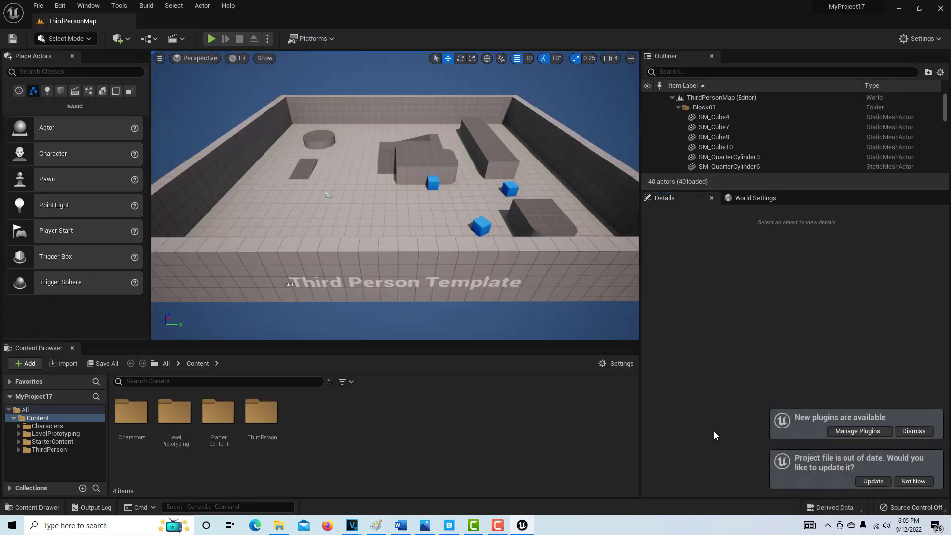
# - Export the Test1 MetaHuman from Quixel Bridge's My MetaHumans into the project
pyautogui.click(121, 42)
pyautogui.click(151, 78)
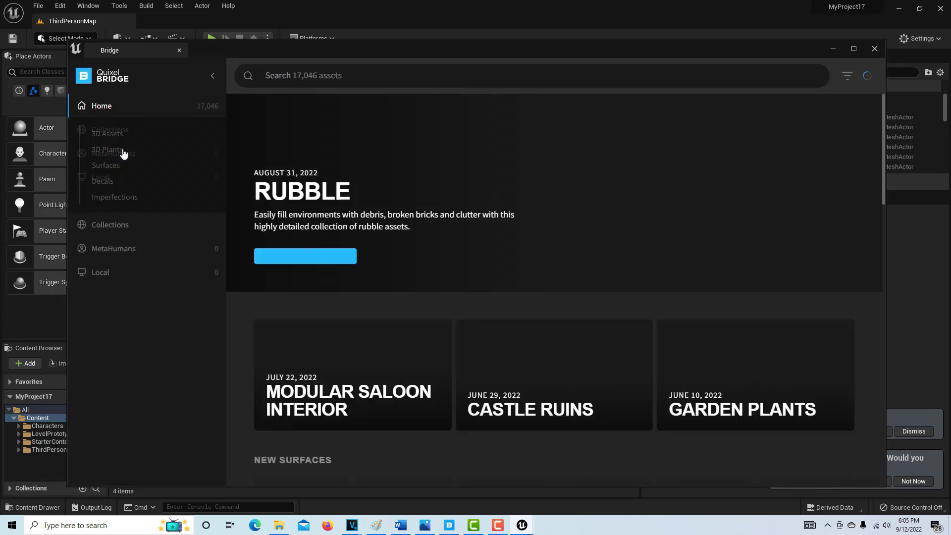
pyautogui.click(111, 251)
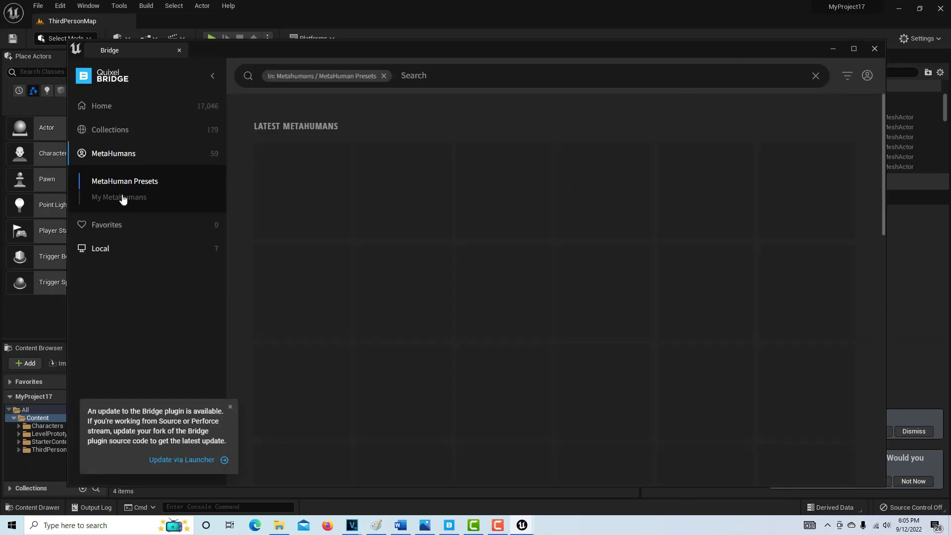
pyautogui.click(122, 198)
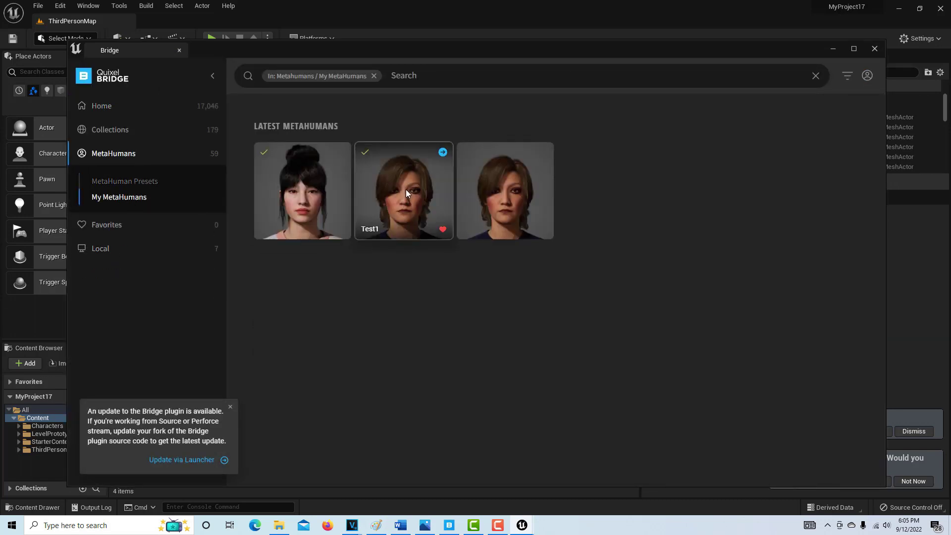
pyautogui.click(397, 185)
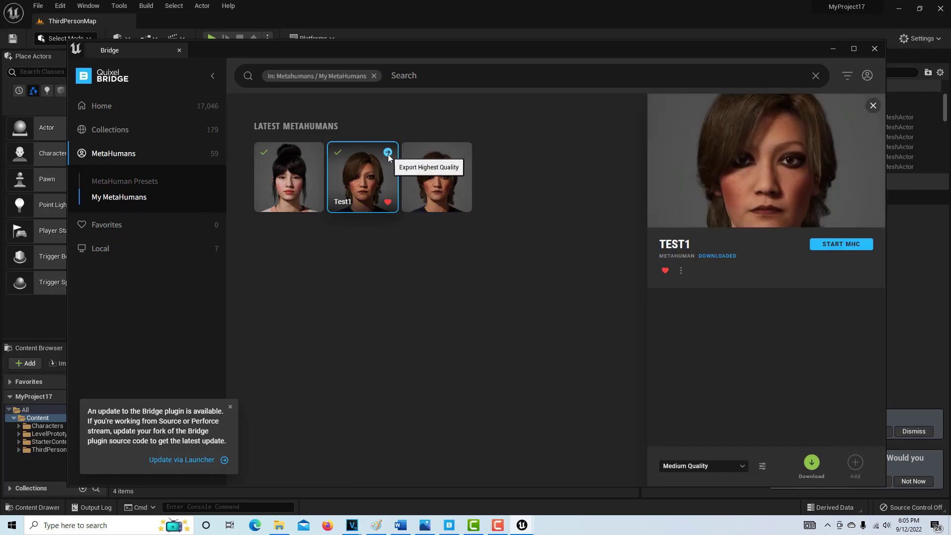
pyautogui.click(388, 152)
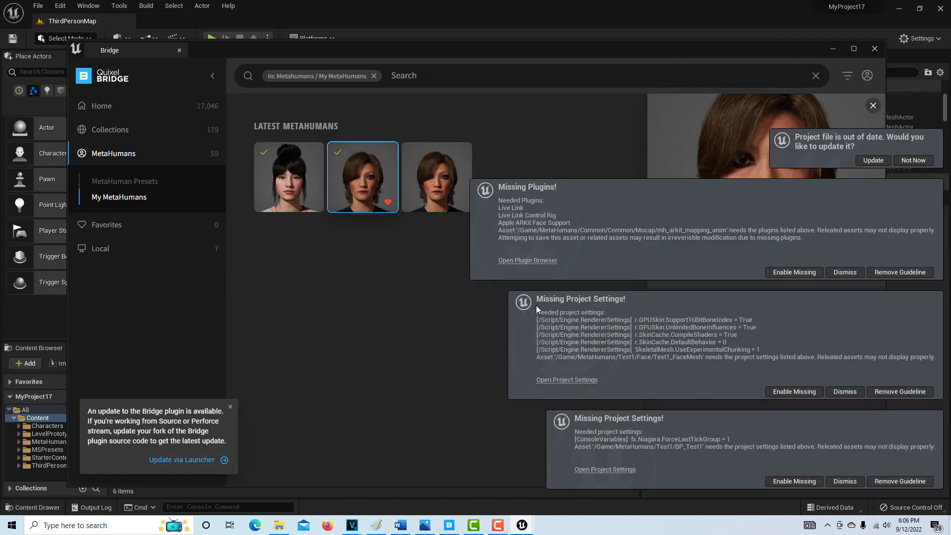
# - Enable the missing plugins and project settings, update the project file, and restart the editor
pyautogui.click(783, 272)
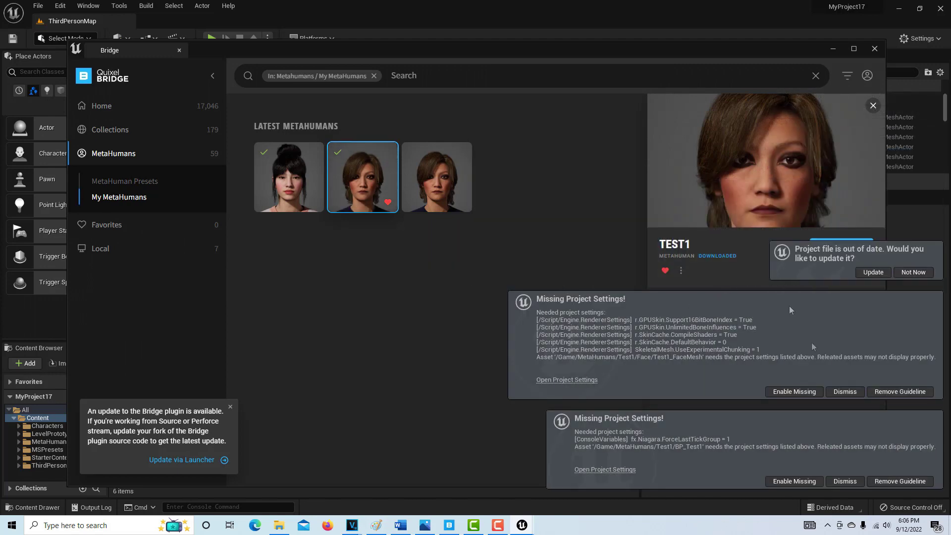
pyautogui.click(805, 393)
pyautogui.click(801, 481)
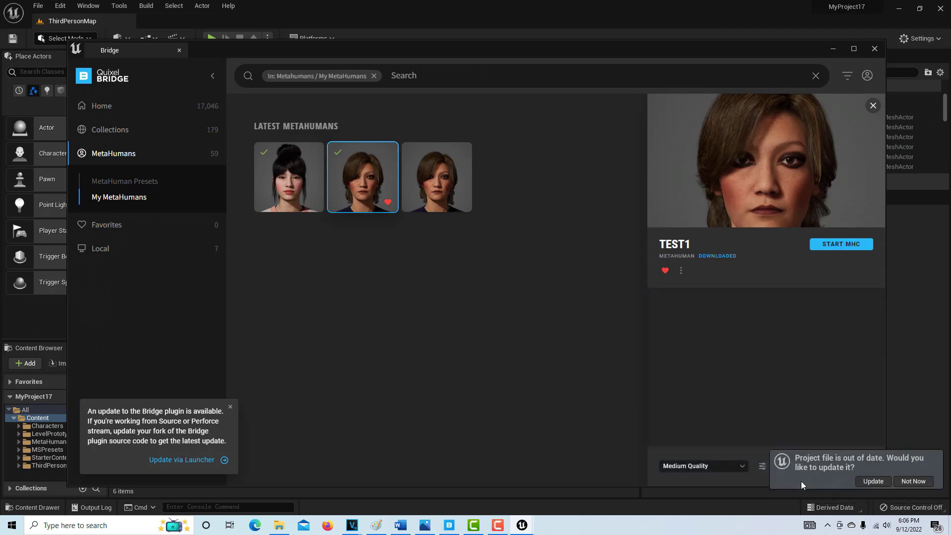
pyautogui.click(875, 432)
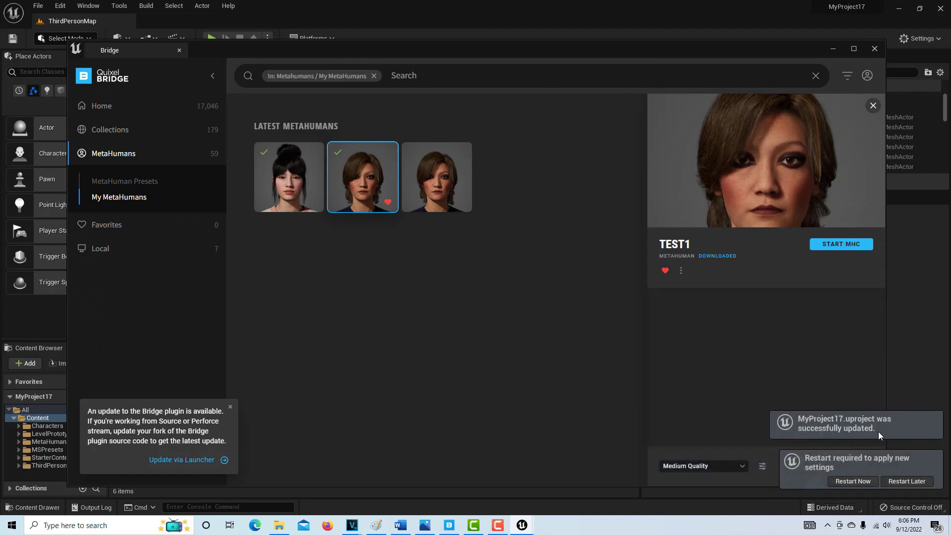
pyautogui.click(859, 484)
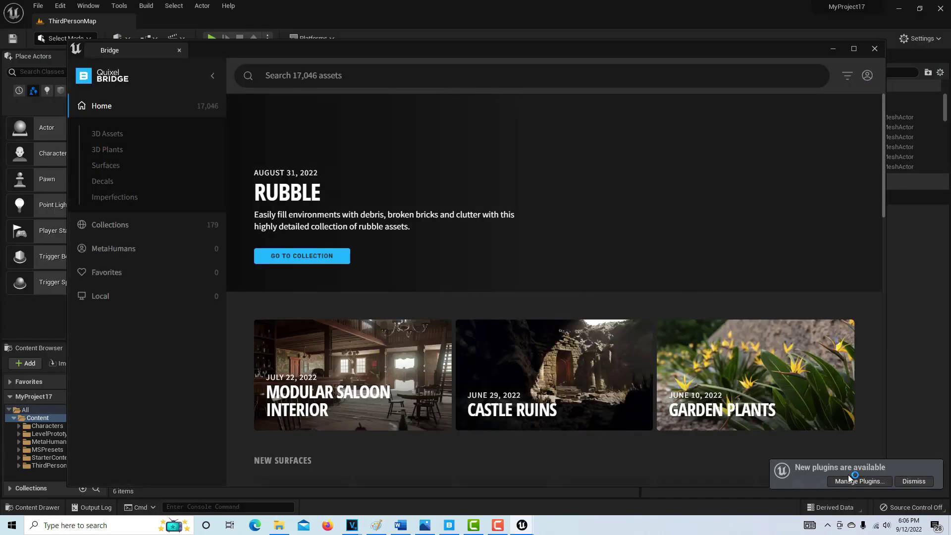
pyautogui.click(875, 49)
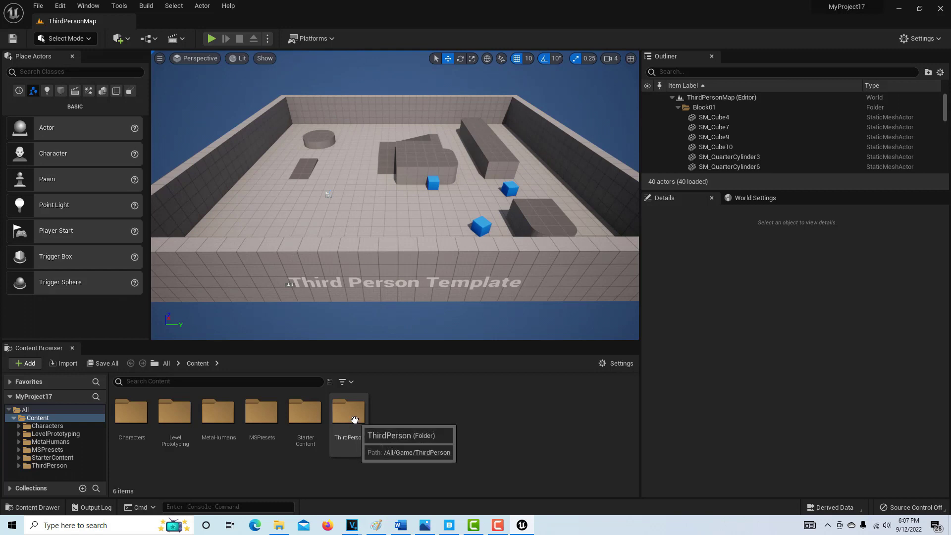
# - Open the MetaHumans folder, filter it to Skeletal Mesh, and select f_med_nrw_body
pyautogui.doubleClick(219, 412)
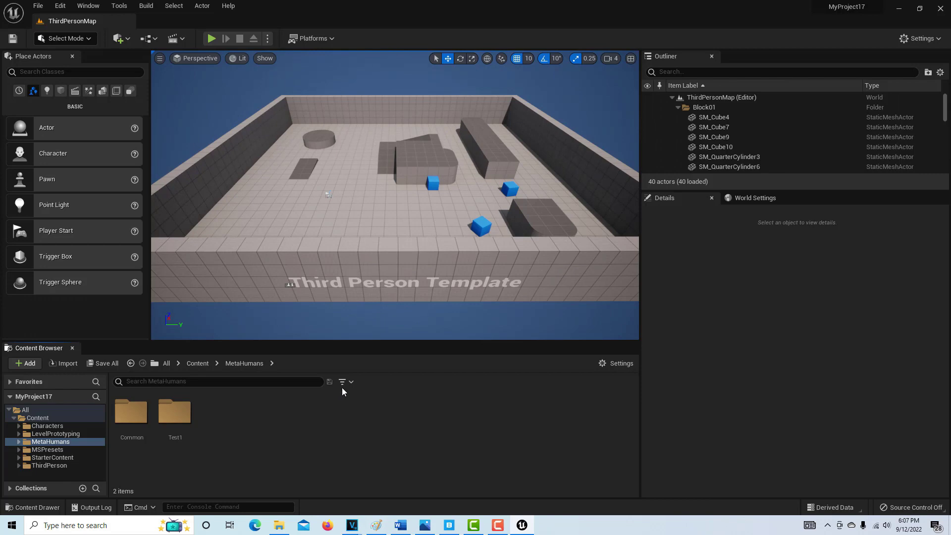
pyautogui.click(343, 383)
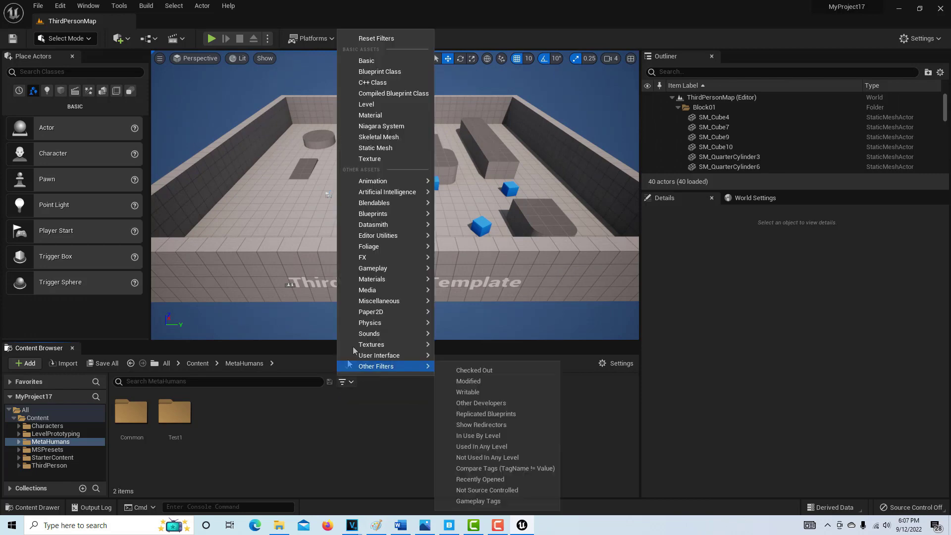
pyautogui.click(389, 141)
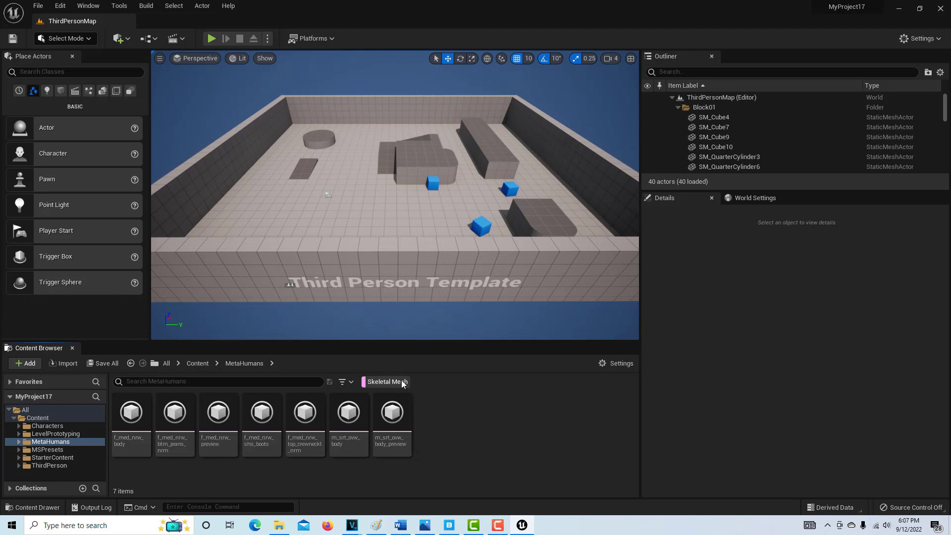
pyautogui.click(140, 444)
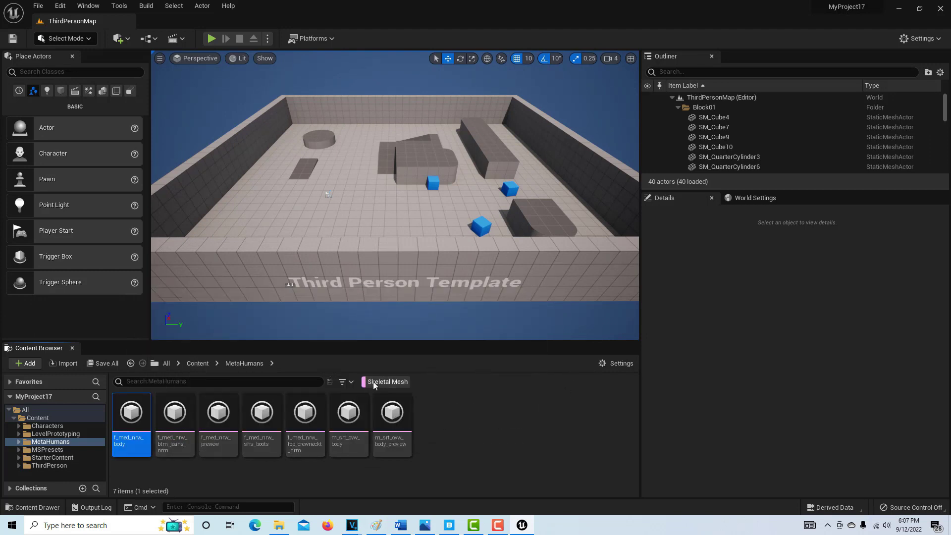
# - Reapply the Skeletal Mesh filter and reselect the f_med_nrw_body mesh
pyautogui.click(368, 383)
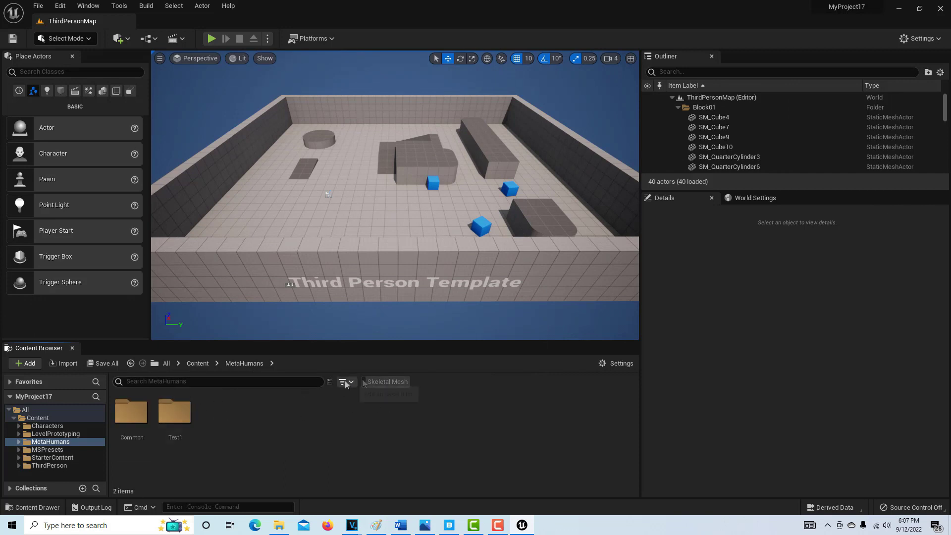
pyautogui.click(353, 382)
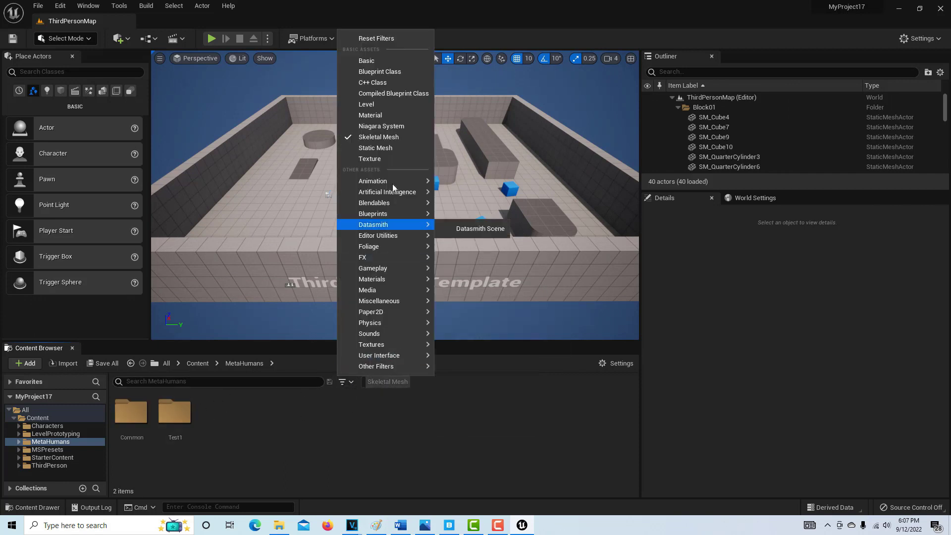
pyautogui.click(400, 139)
pyautogui.click(343, 382)
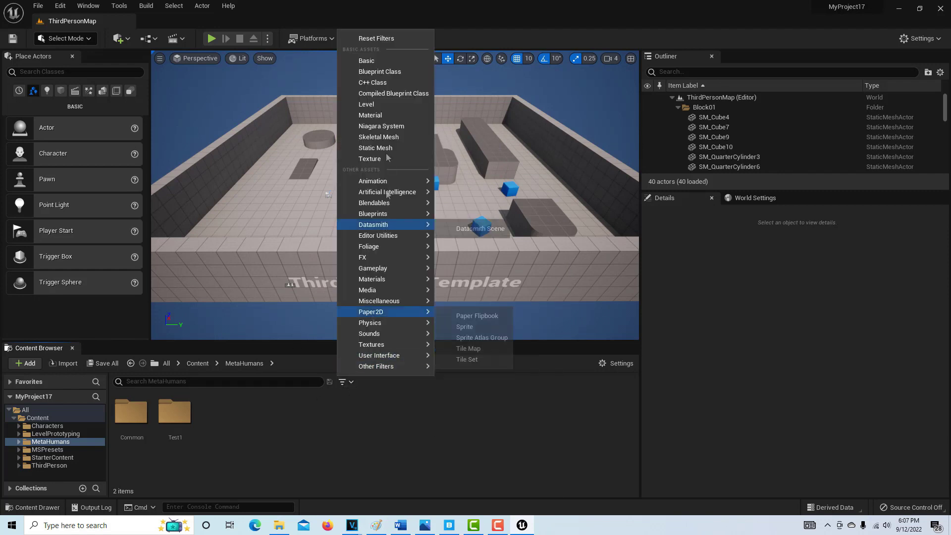
pyautogui.click(381, 137)
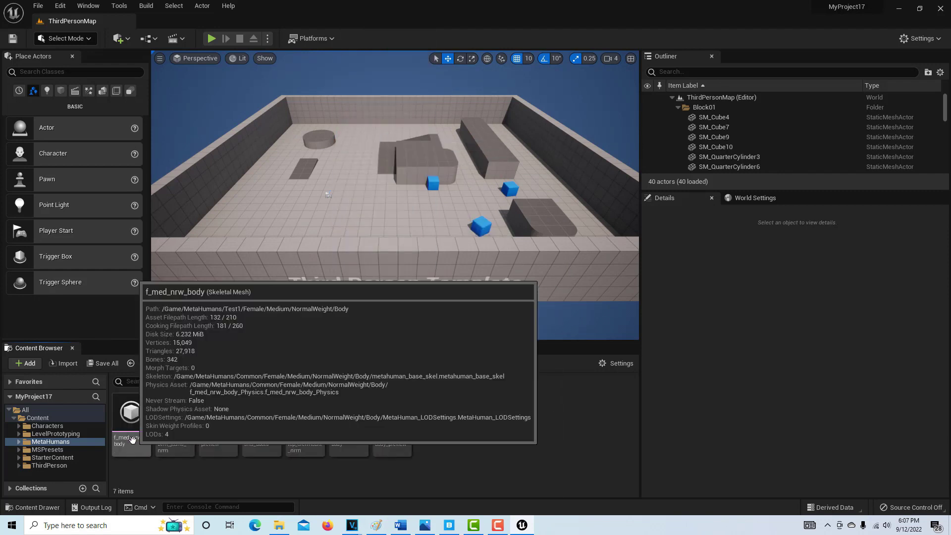
pyautogui.click(132, 440)
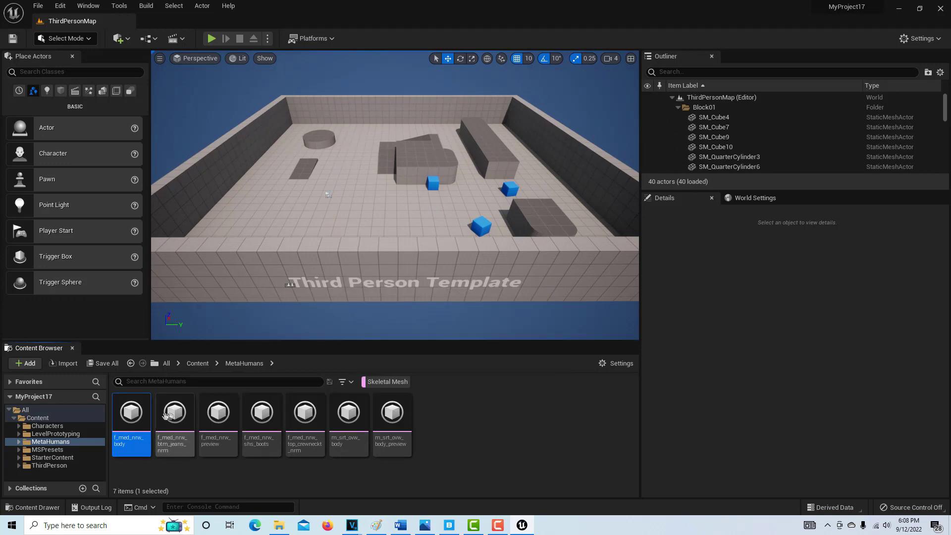
# - Assign SK_Mannequin as f_med_nrw_body's skeleton and accept merging the bones
pyautogui.rightClick(128, 417)
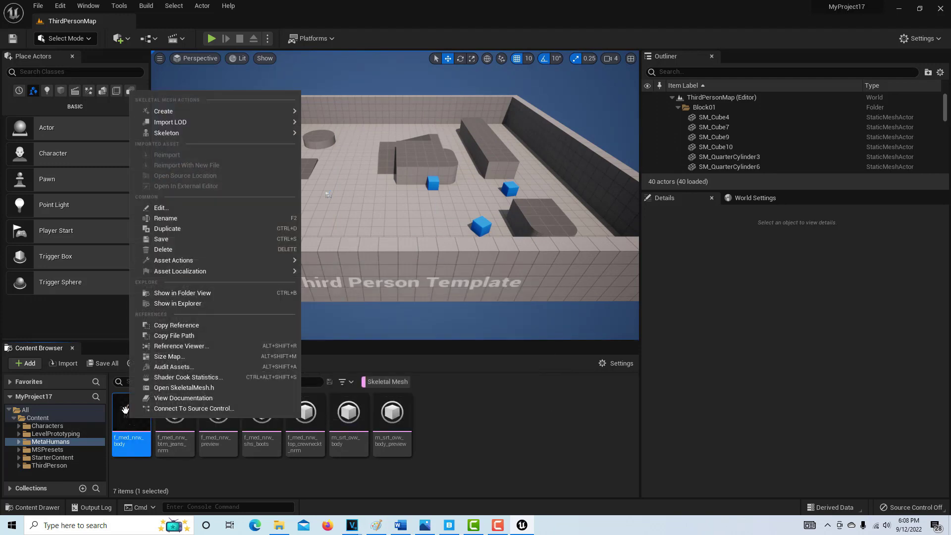
pyautogui.moveTo(230, 132)
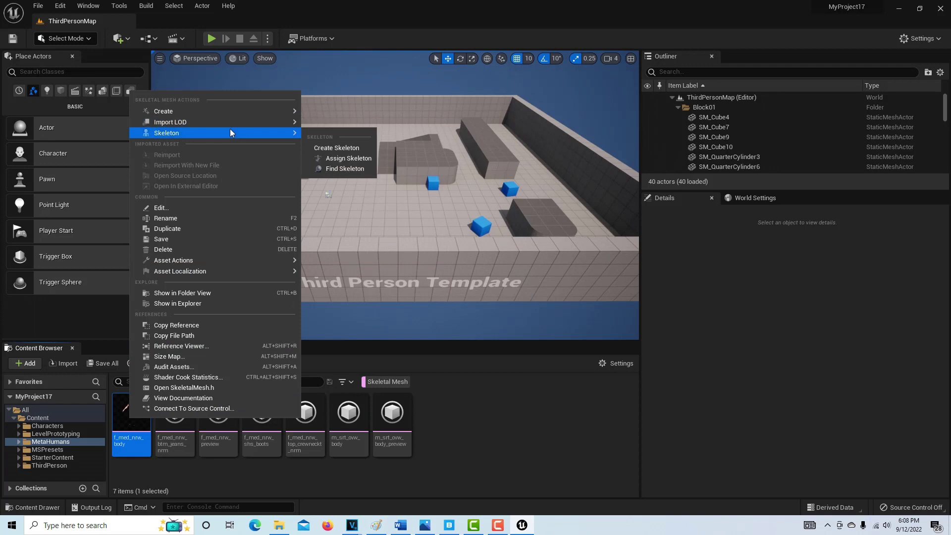
pyautogui.click(362, 159)
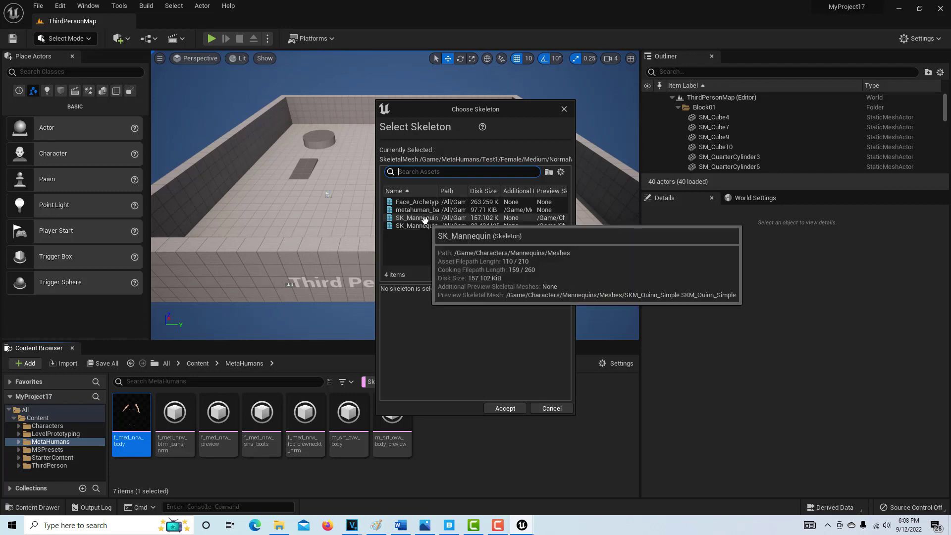
pyautogui.click(425, 218)
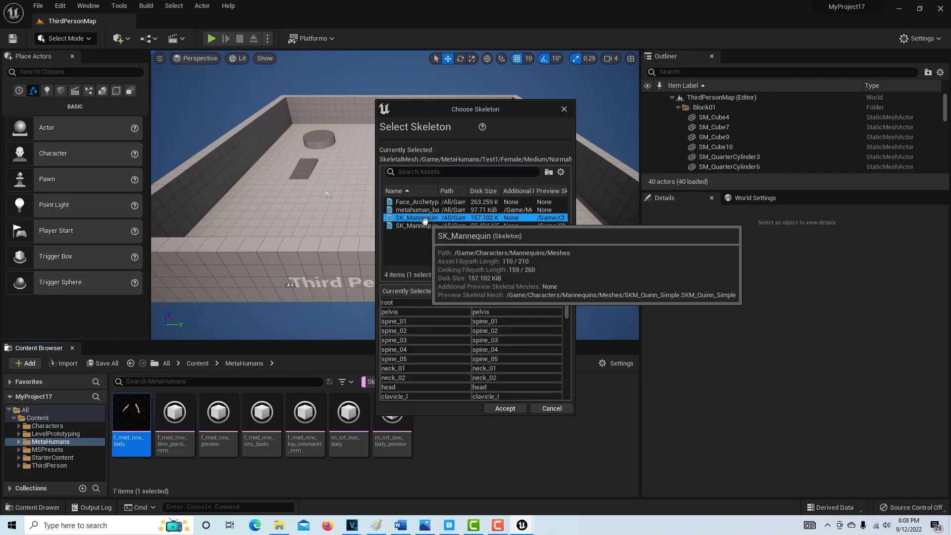
pyautogui.click(504, 408)
pyautogui.click(488, 380)
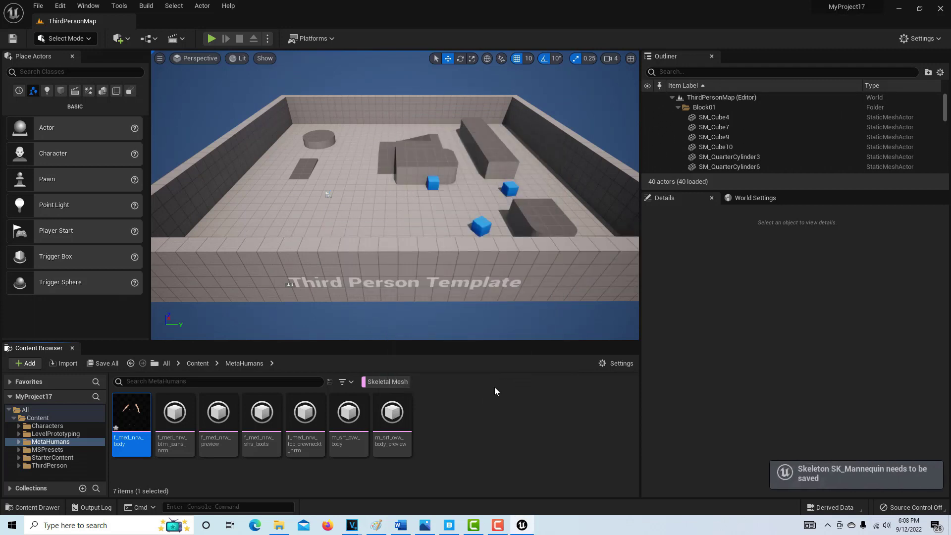
# - Clear the Skeletal Mesh filter and open BP_ThirdPersonCharacter from ThirdPerson/Blueprints, docking its editor
pyautogui.moveTo(140, 417)
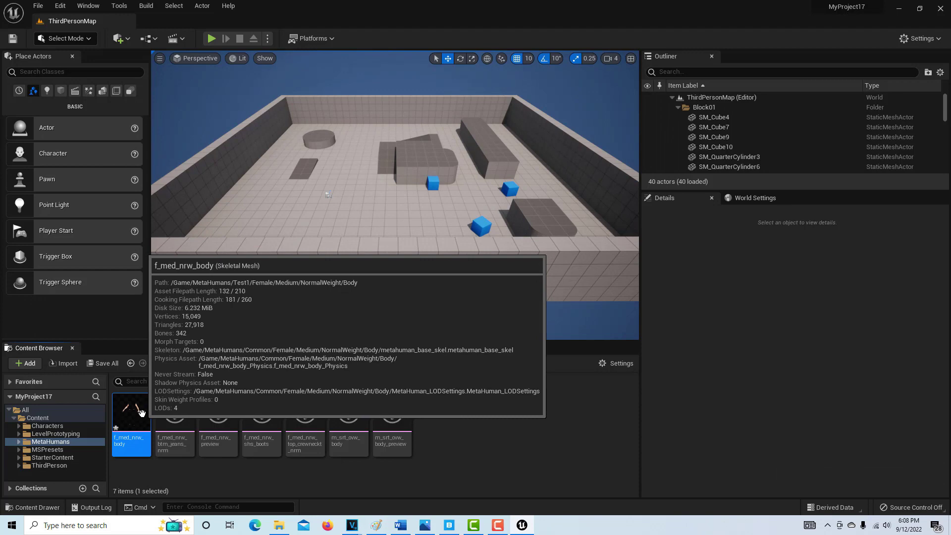
pyautogui.doubleClick(50, 466)
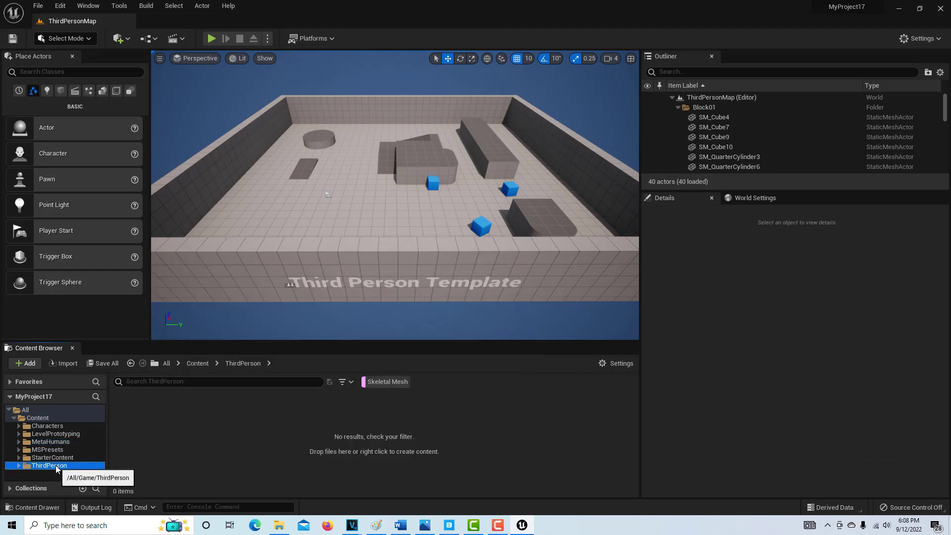
pyautogui.click(372, 385)
pyautogui.click(131, 414)
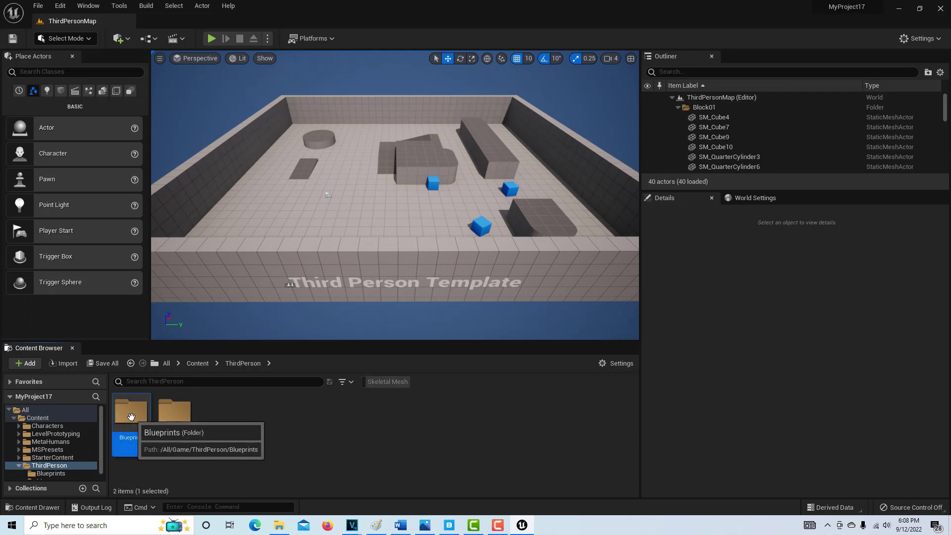
pyautogui.doubleClick(131, 416)
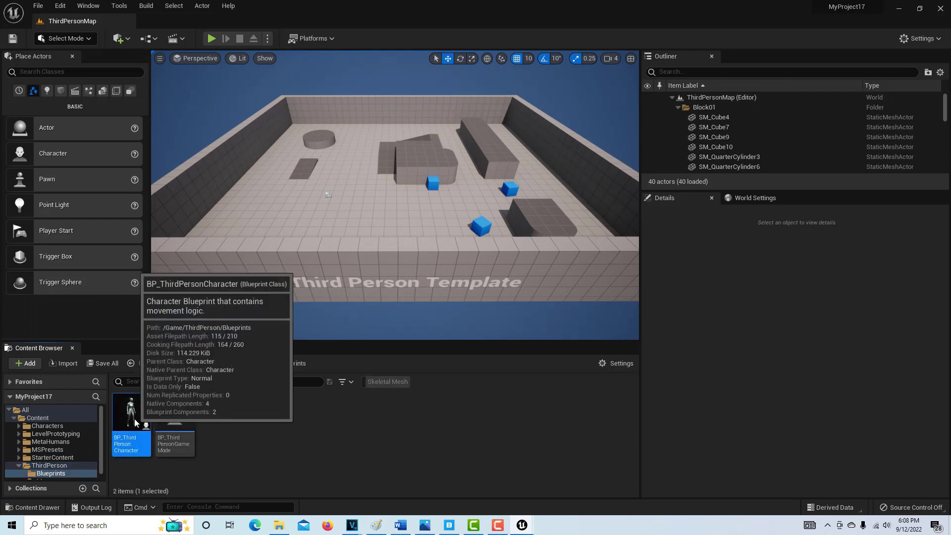
pyautogui.doubleClick(135, 418)
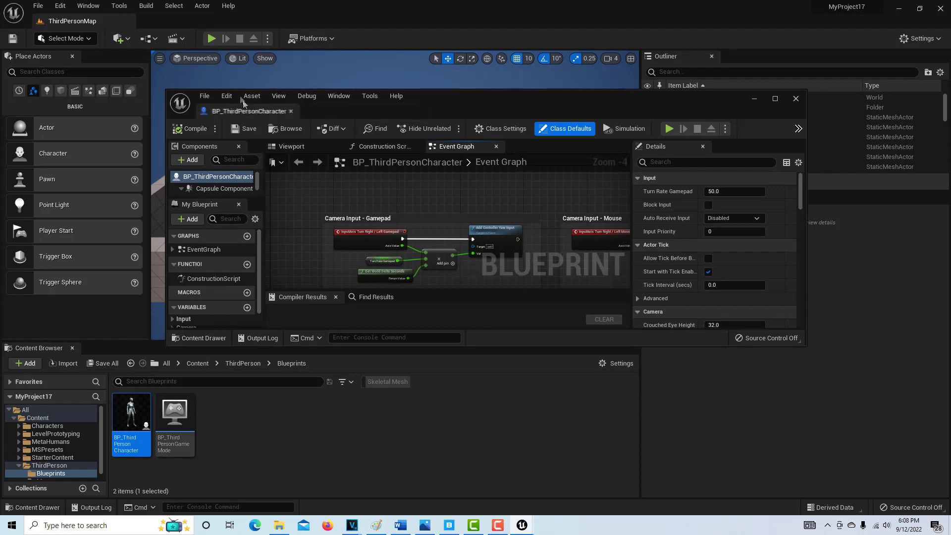
pyautogui.moveTo(248, 111); pyautogui.dragTo(185, 23)
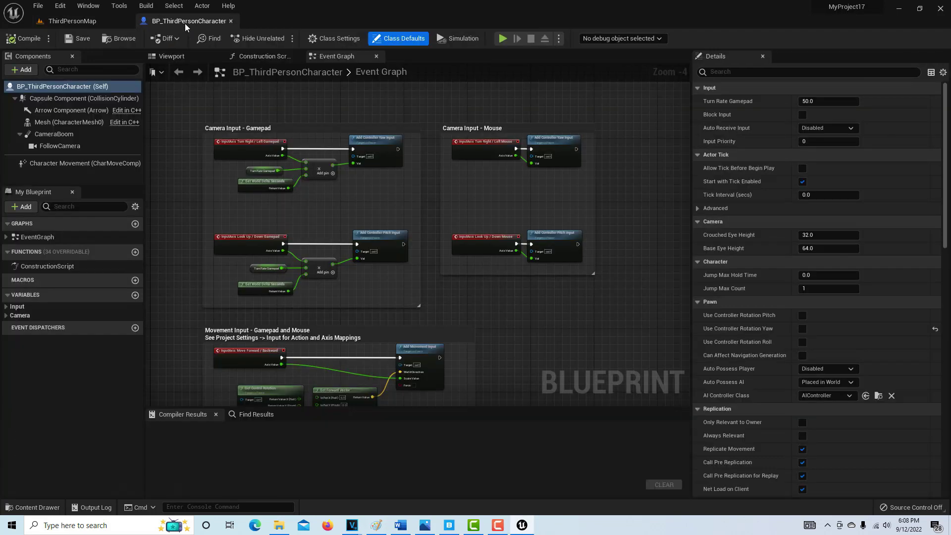
# - In the Blueprint's Viewport, select Mesh (CharacterMesh0) and locate its SKM_Quinn_Simple asset
pyautogui.click(177, 58)
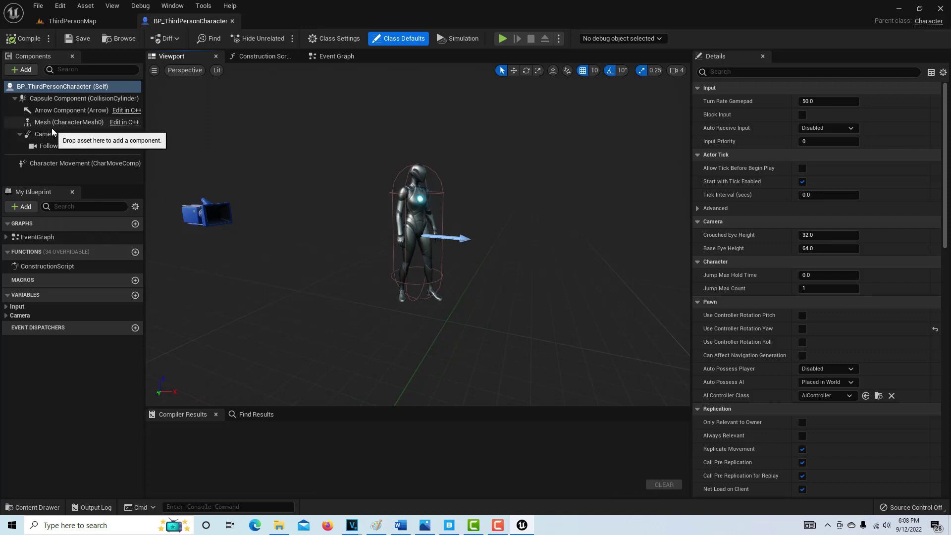
pyautogui.click(29, 122)
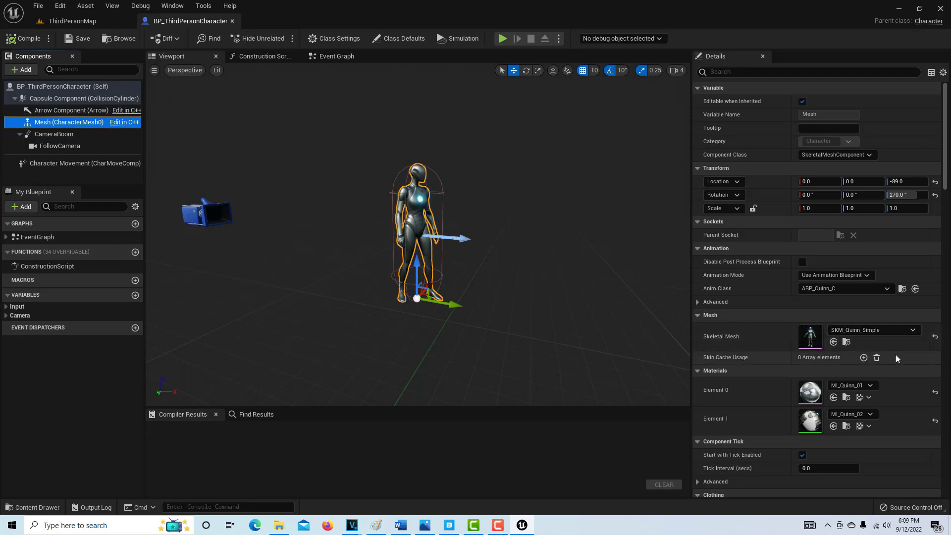
pyautogui.click(848, 342)
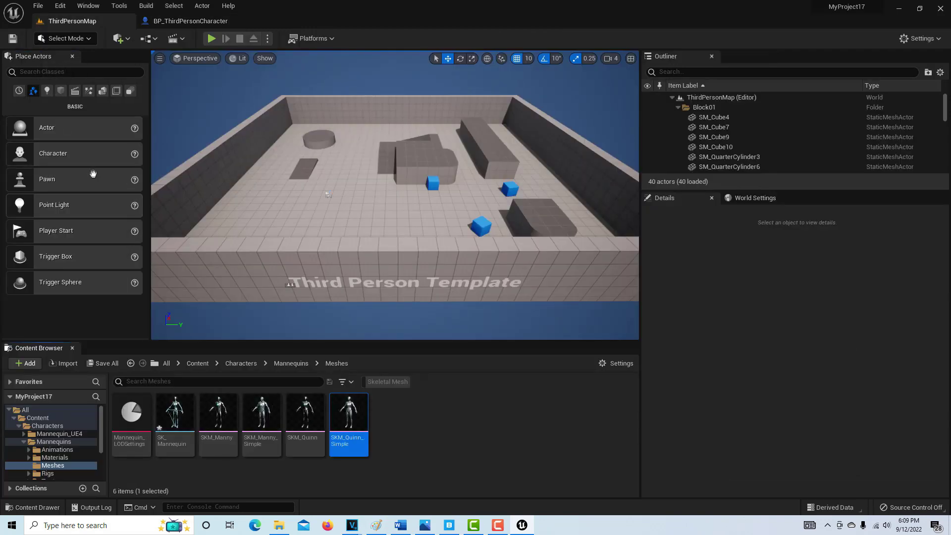
# - Set the Mesh component's Skeletal Mesh to f_med_nrw_body, found by searching 'bod'
pyautogui.click(213, 21)
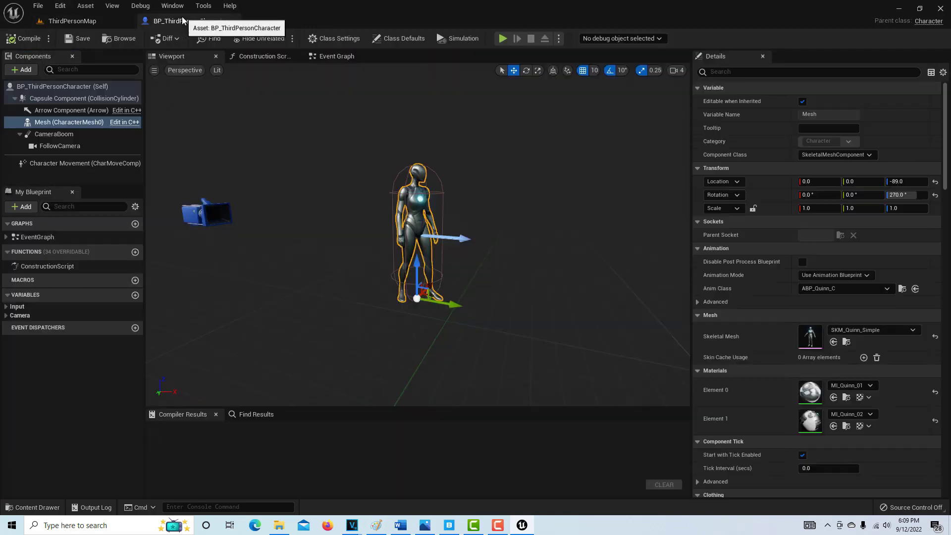
pyautogui.click(912, 330)
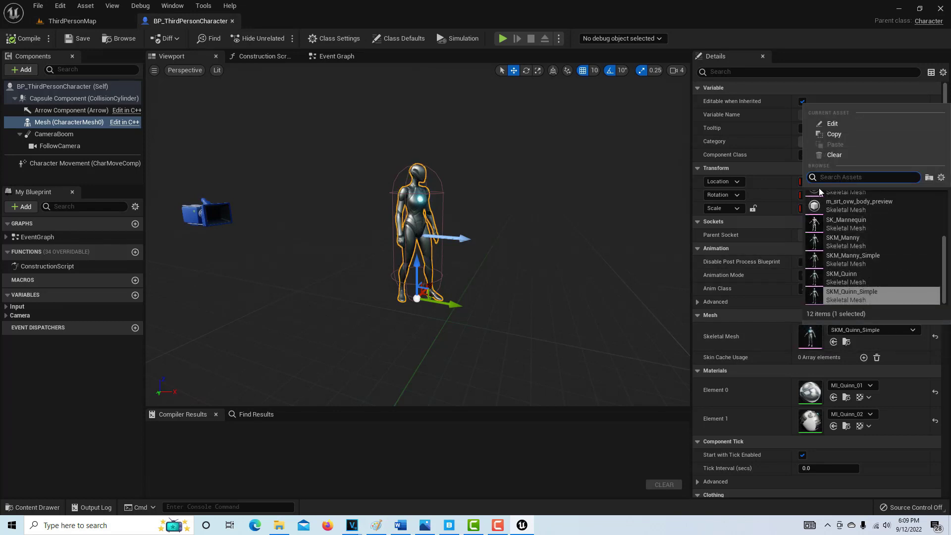
pyautogui.write('bod')
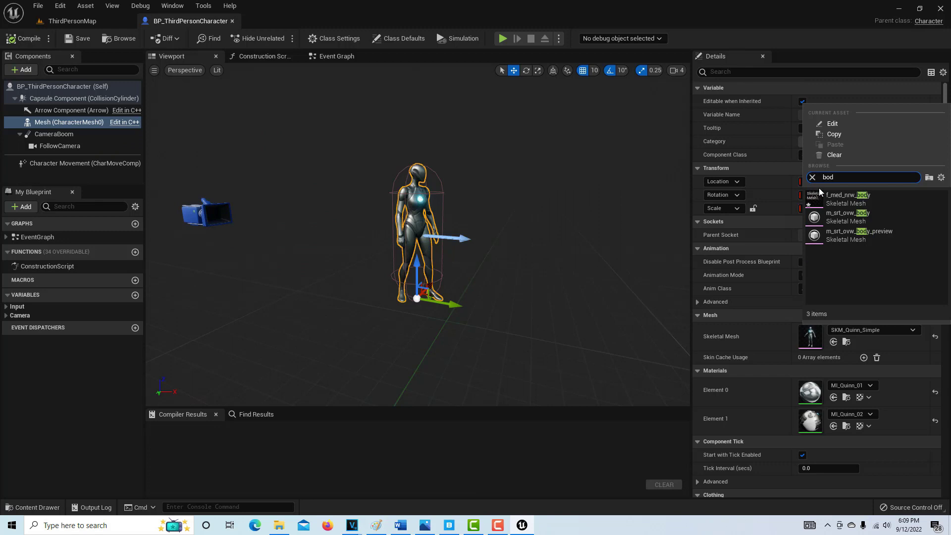
pyautogui.click(838, 198)
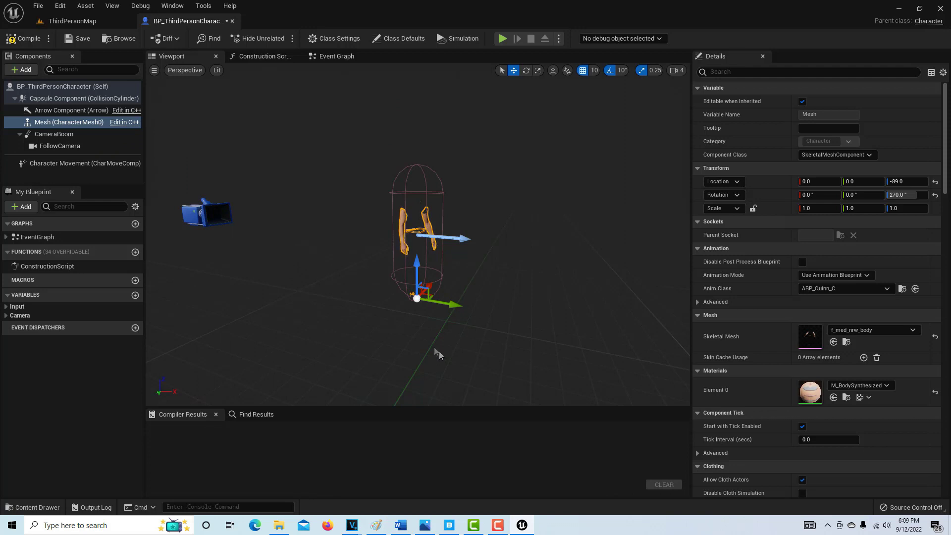
pyautogui.click(30, 508)
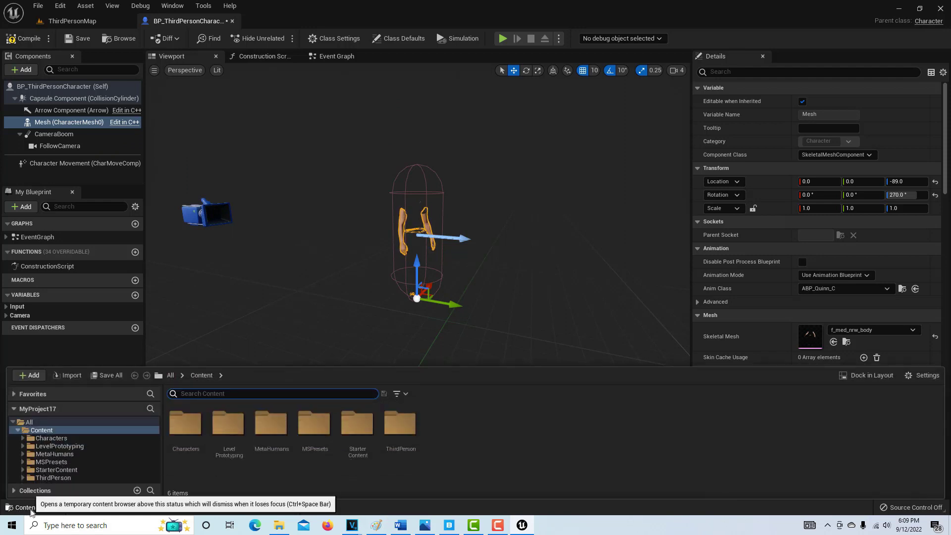
# - Open the MetaHumans/Test1/BP_Test1 Blueprint and view it in the Viewport
pyautogui.doubleClick(263, 435)
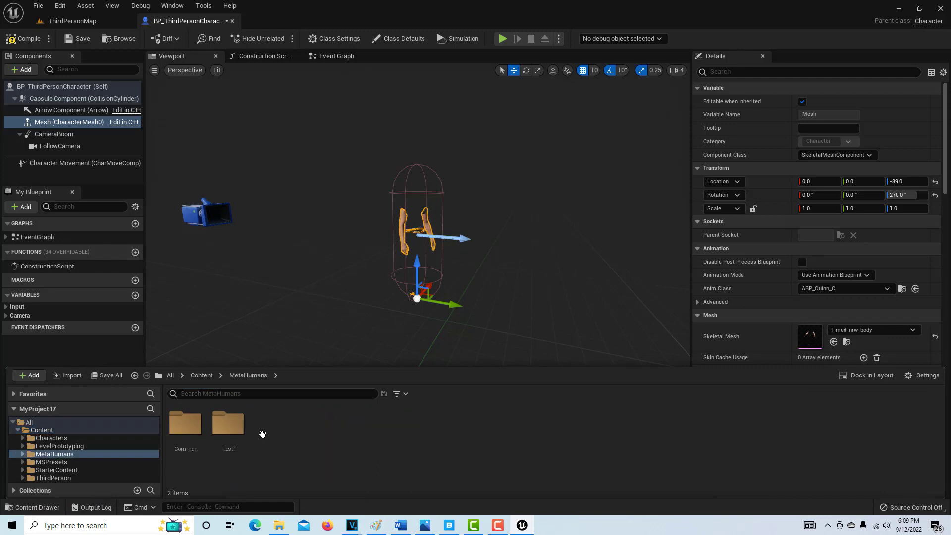
pyautogui.doubleClick(229, 424)
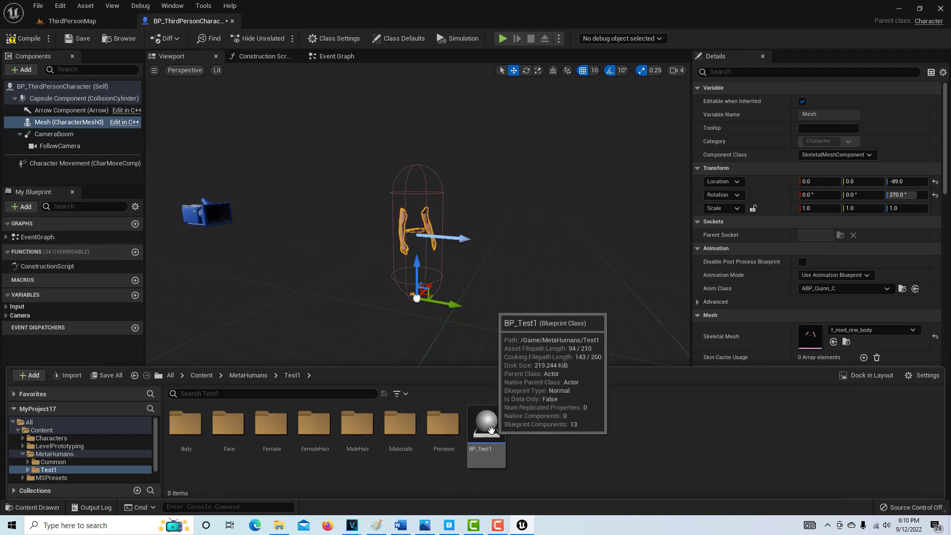
pyautogui.click(491, 430)
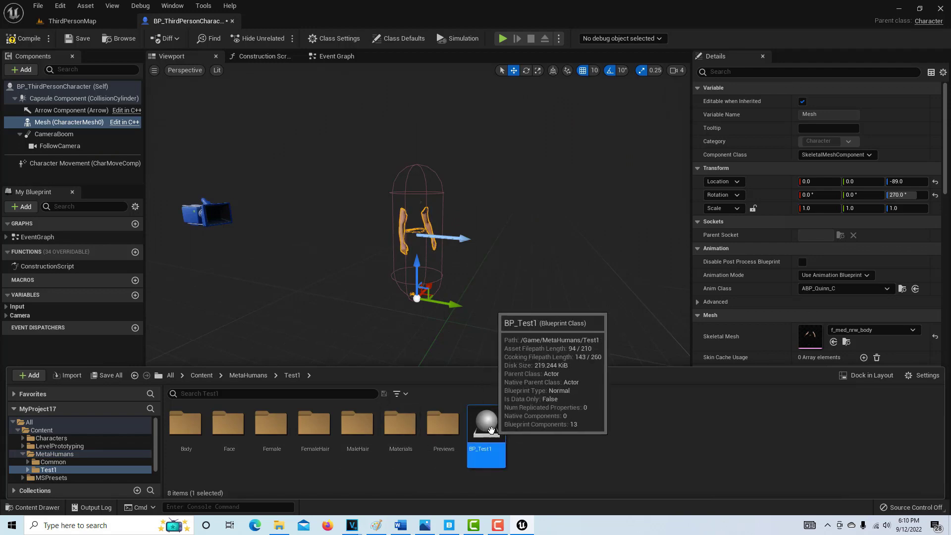
pyautogui.doubleClick(491, 430)
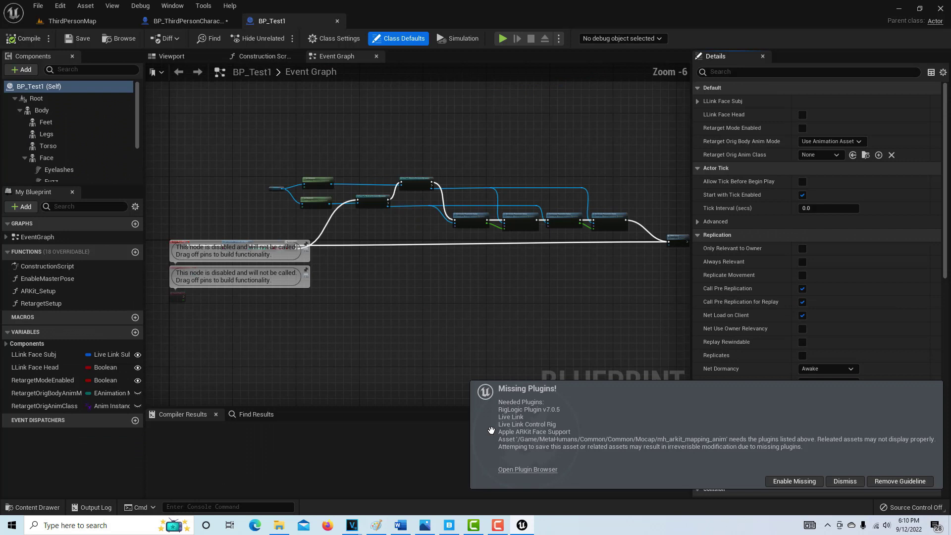
pyautogui.click(173, 55)
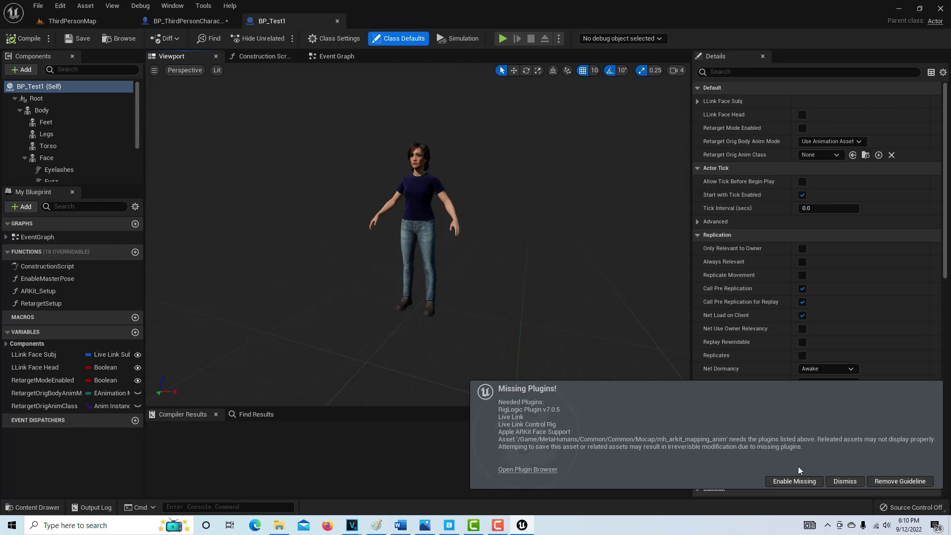
# - Enable the missing plugins, then restart the editor after saving the modified assets
pyautogui.click(798, 482)
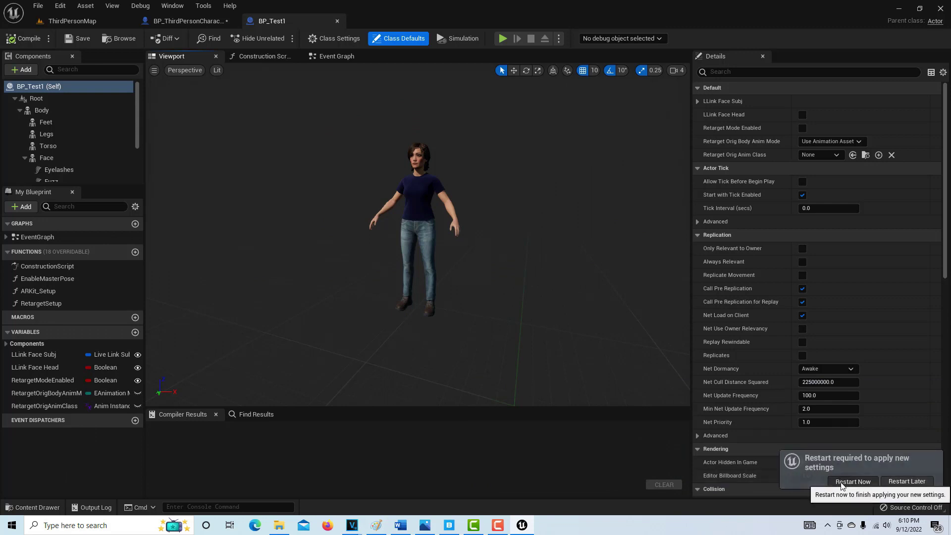
pyautogui.click(852, 482)
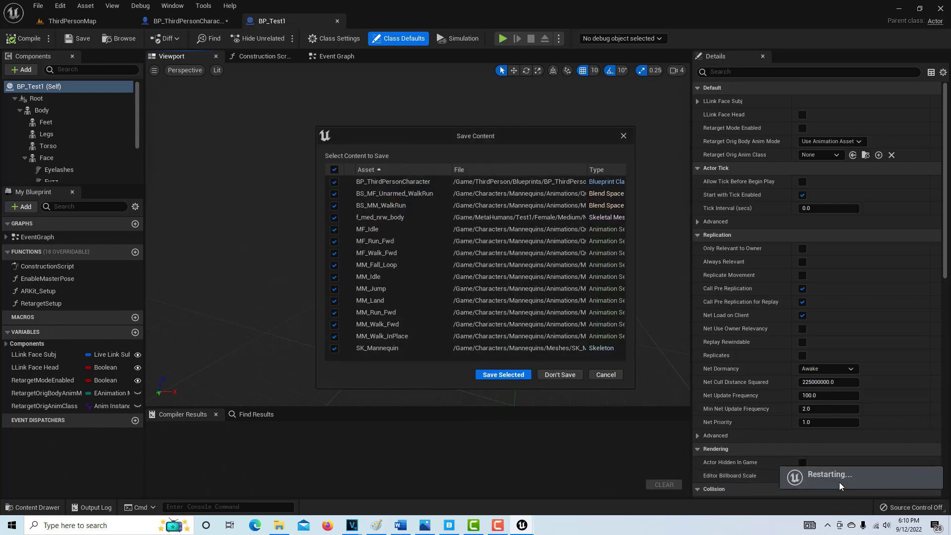
pyautogui.click(510, 376)
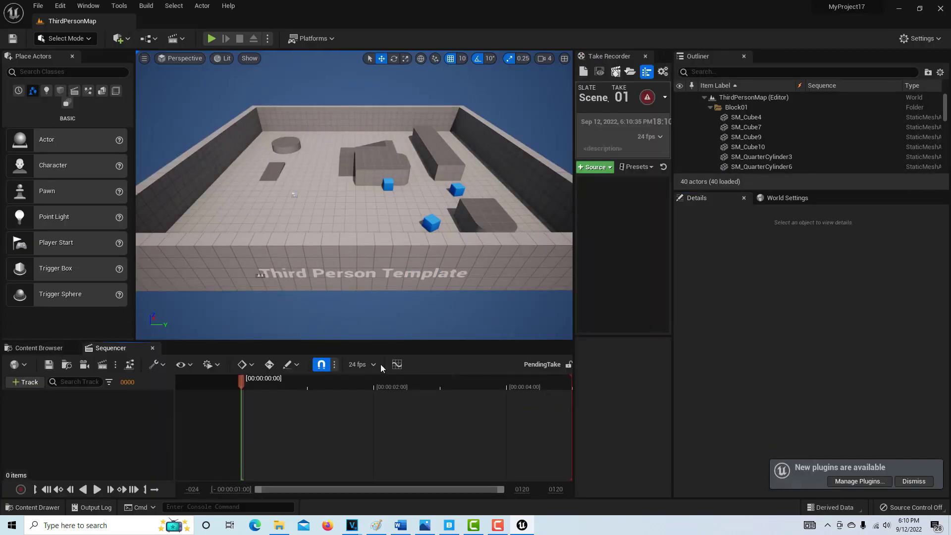
# - Reopen BP_ThirdPersonCharacter from ThirdPerson/Blueprints and show its Viewport
pyautogui.click(33, 348)
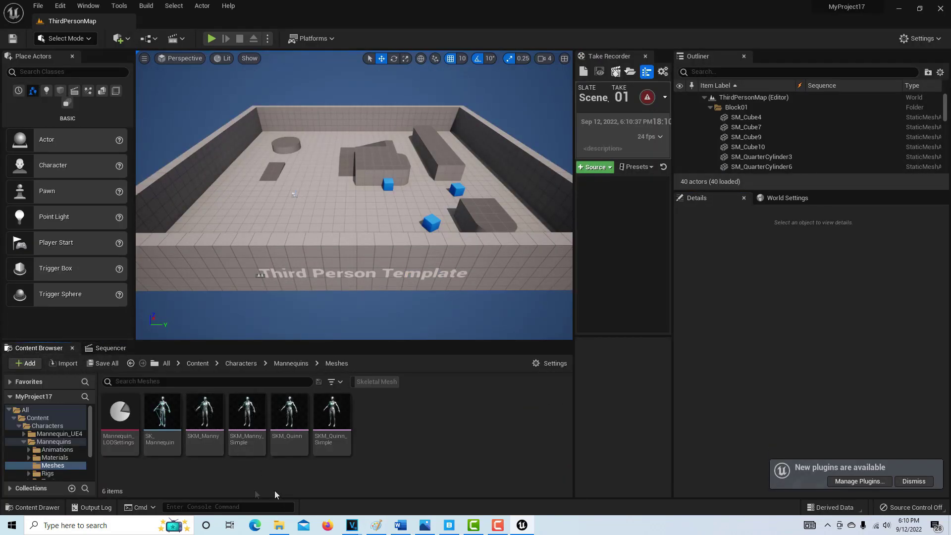
pyautogui.moveTo(91, 429); pyautogui.dragTo(97, 462)
pyautogui.click(38, 476)
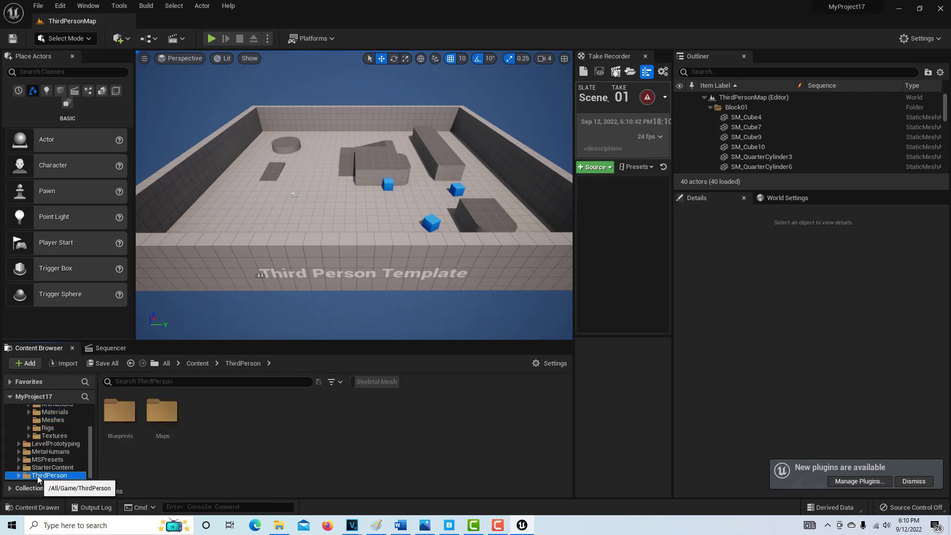
pyautogui.doubleClick(112, 420)
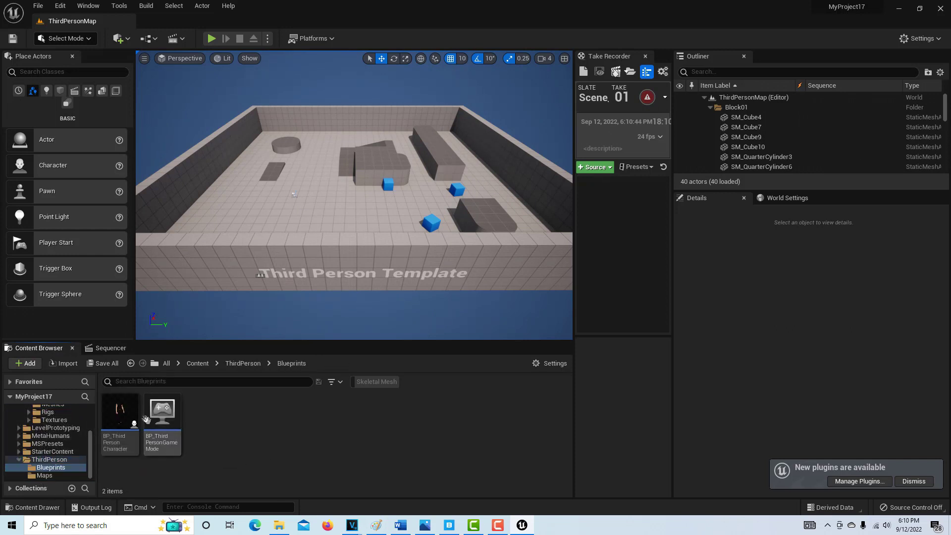
pyautogui.click(124, 415)
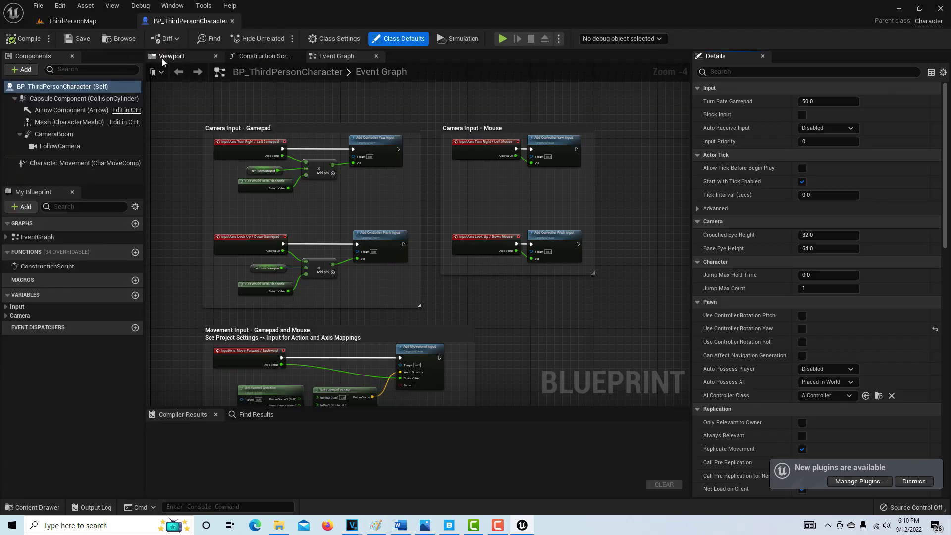
pyautogui.click(166, 57)
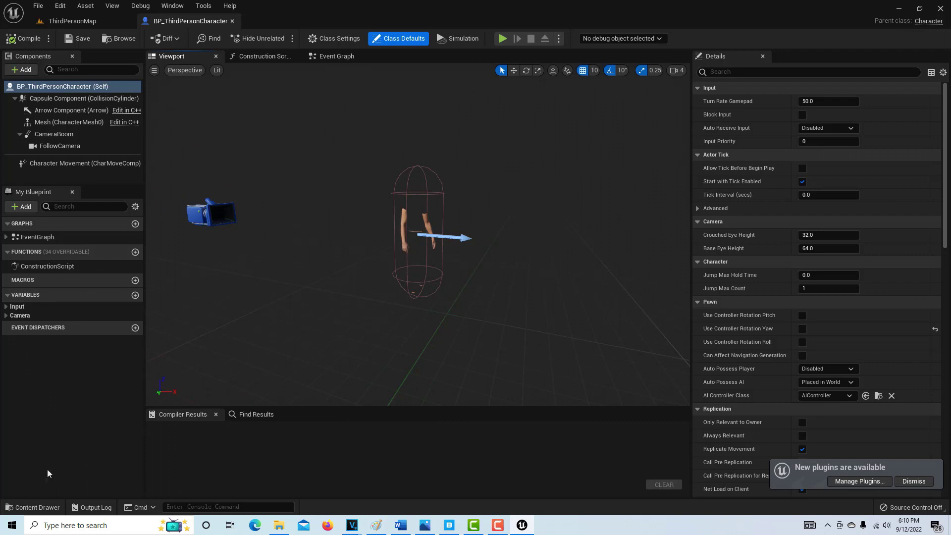
# - Open the BP_Test1 Blueprint from the MetaHumans/Test1 folder
pyautogui.click(44, 506)
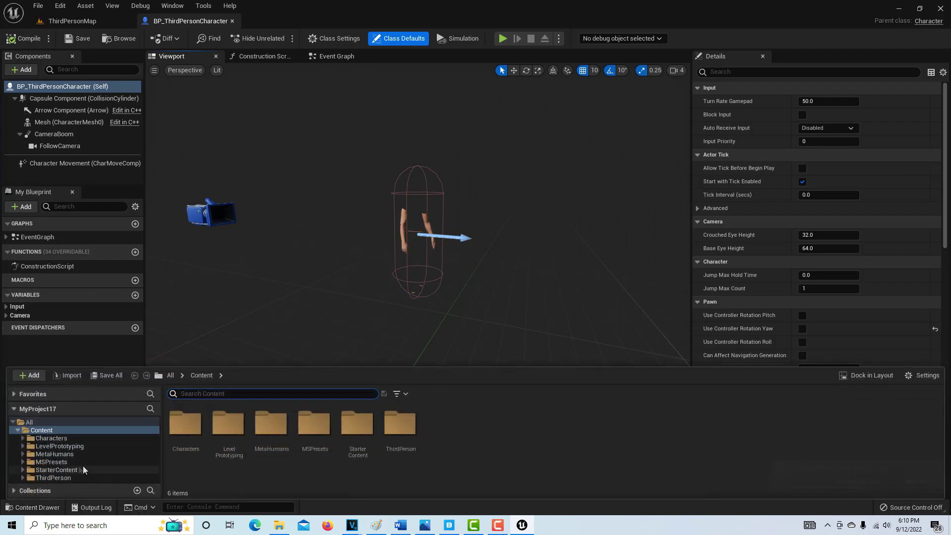
pyautogui.moveTo(58, 446); pyautogui.dragTo(65, 455)
pyautogui.click(47, 454)
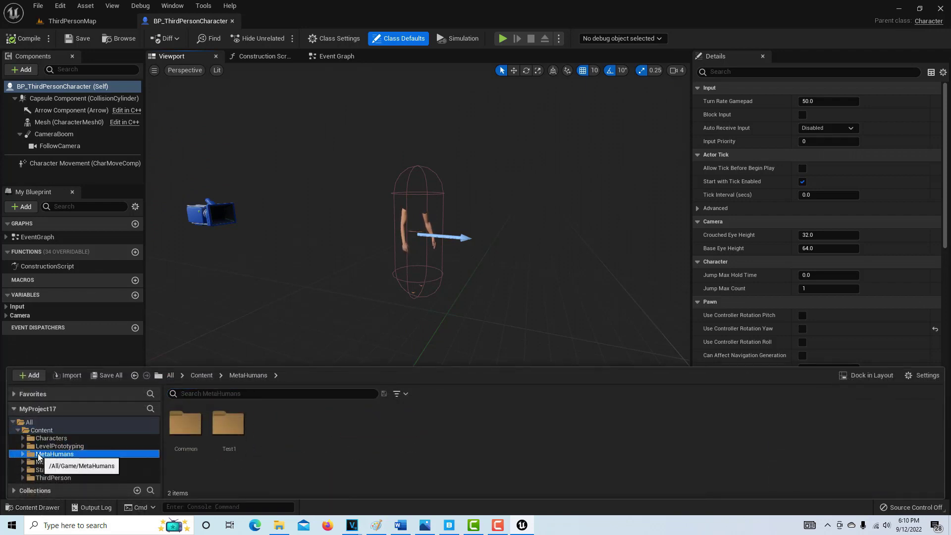
pyautogui.click(23, 454)
pyautogui.click(228, 425)
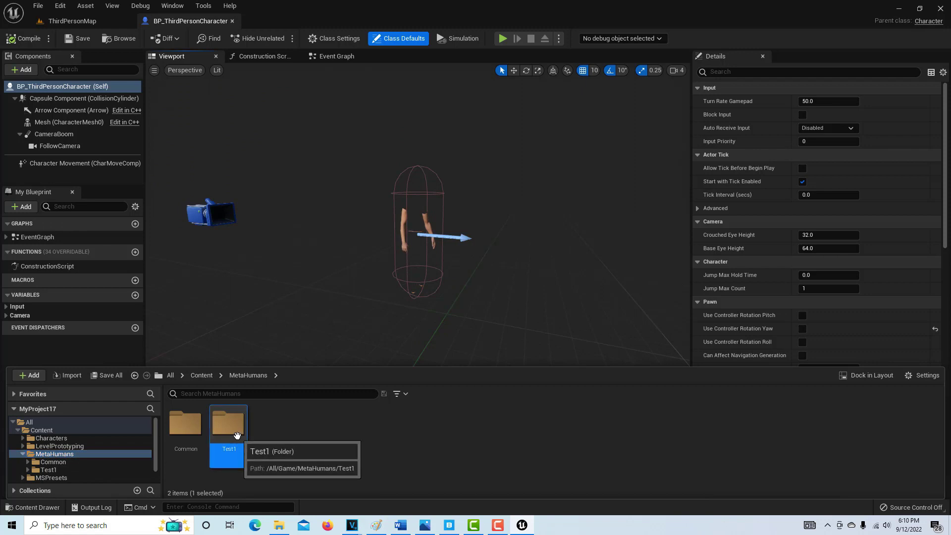
pyautogui.doubleClick(236, 436)
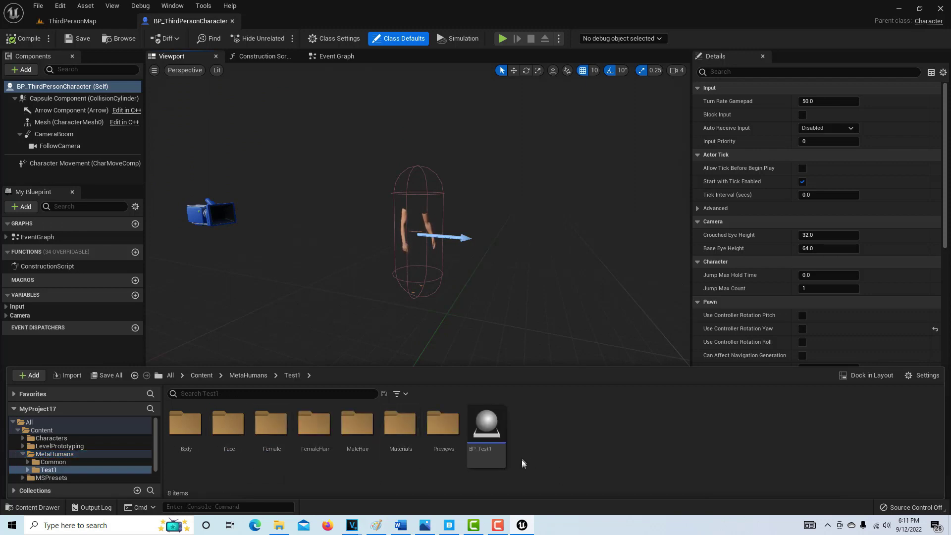
pyautogui.click(488, 430)
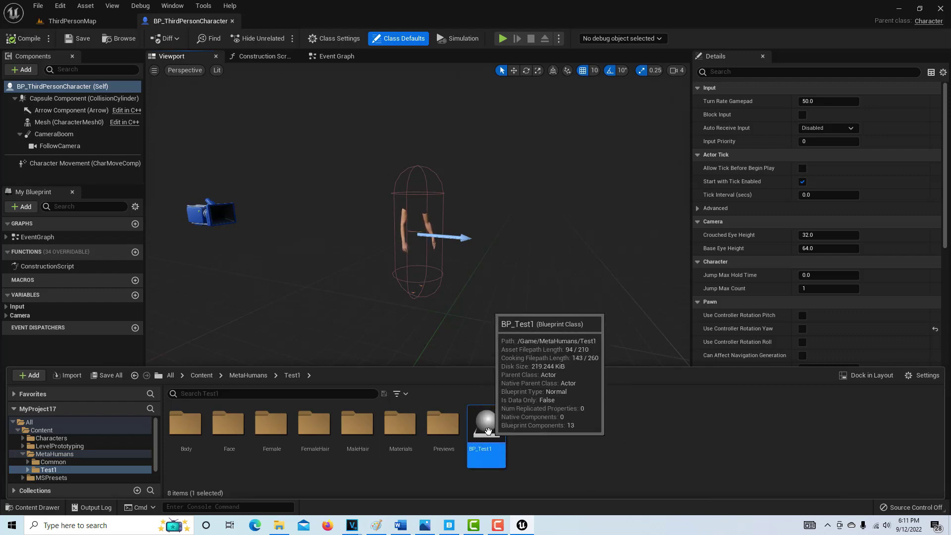
pyautogui.doubleClick(488, 430)
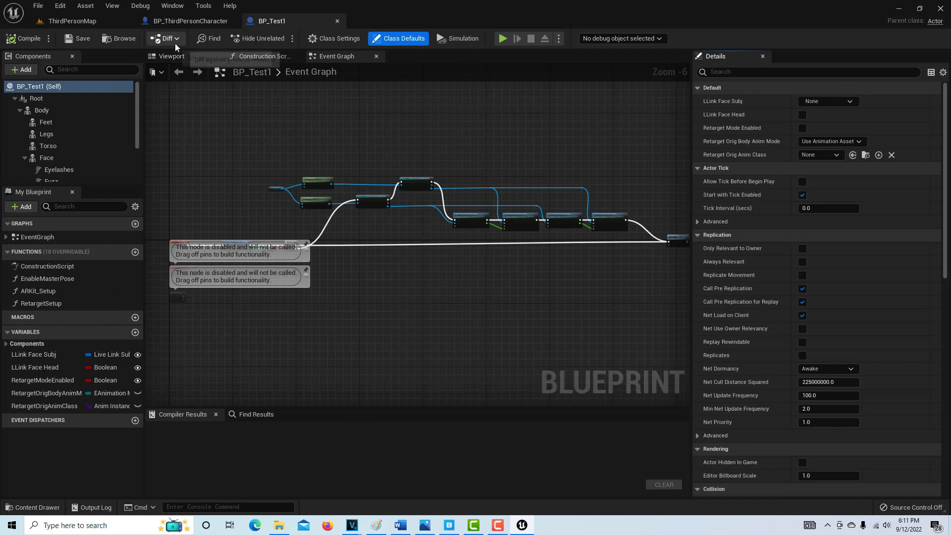
# - Copy BP_Test1's Feet, Legs, Torso and Face components
pyautogui.click(177, 57)
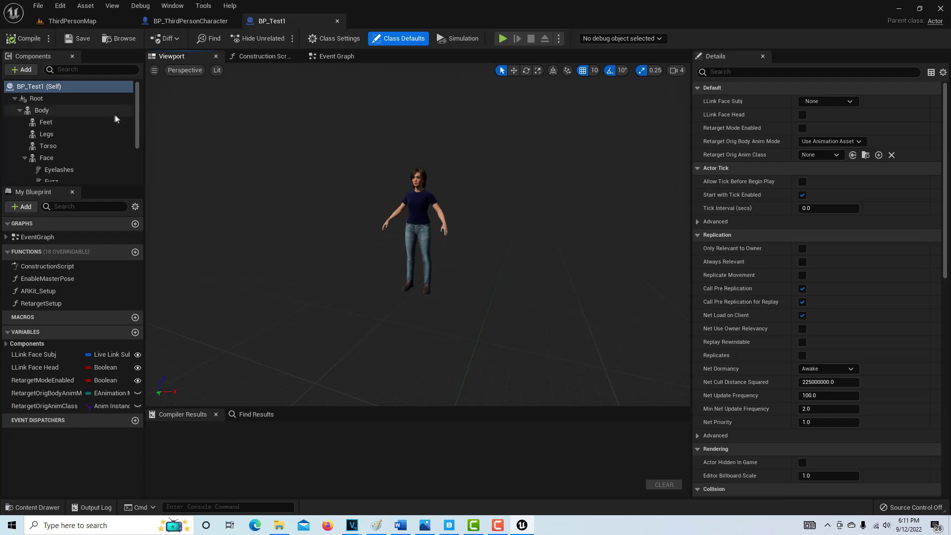
pyautogui.scroll(-2, 135, 119)
pyautogui.scroll(3, 137, 121)
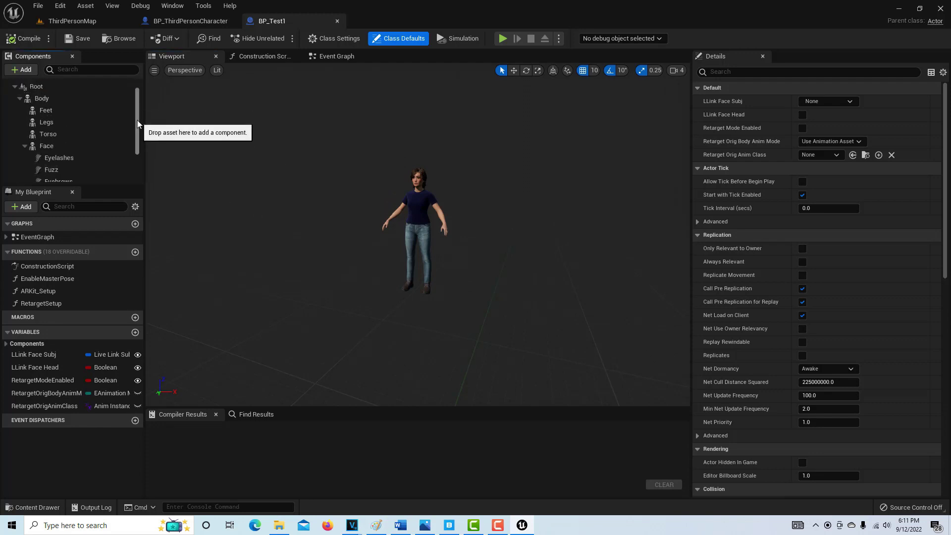
pyautogui.click(55, 110)
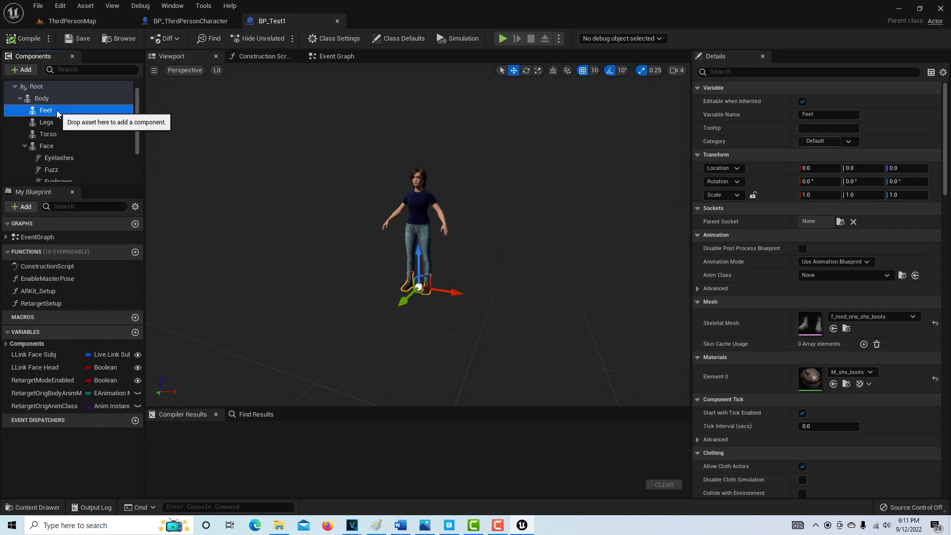
pyautogui.keyDown('shift'); pyautogui.click(54, 147); pyautogui.keyUp('shift')
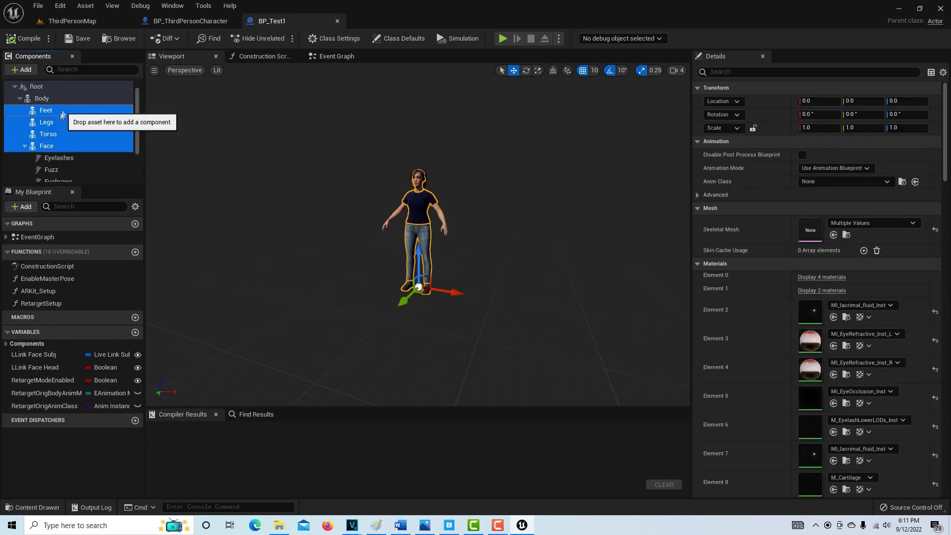
pyautogui.rightClick(70, 126)
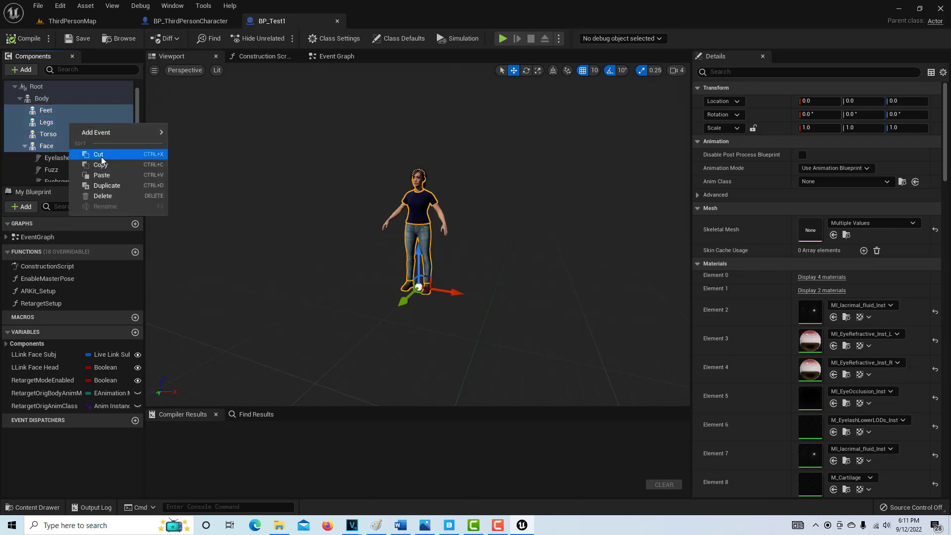
pyautogui.click(98, 164)
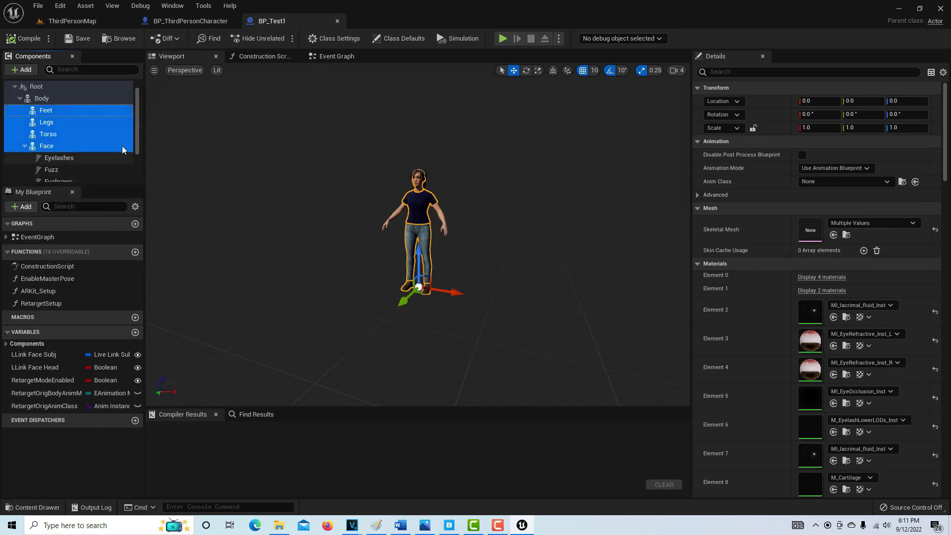
# - Paste the copied body parts onto BP_ThirdPersonCharacter's Mesh component
pyautogui.click(175, 22)
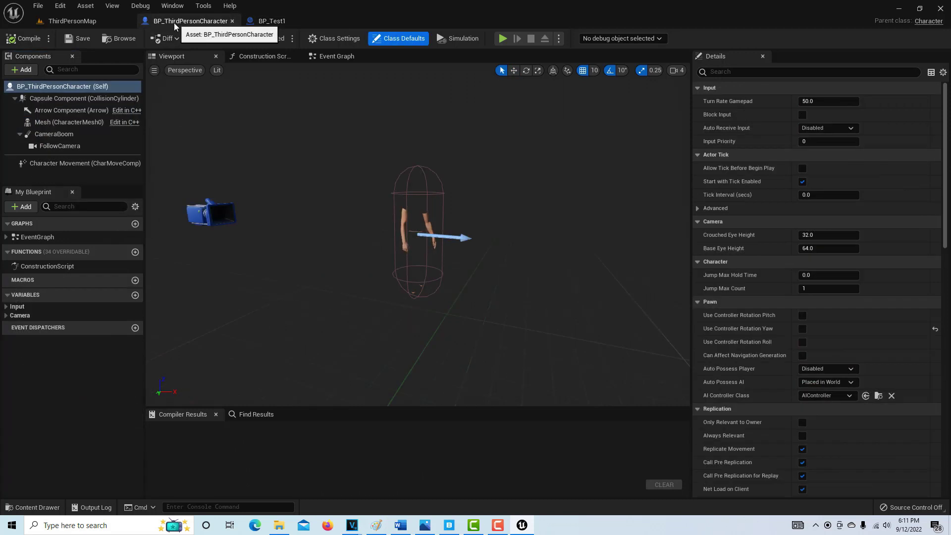
pyautogui.click(84, 122)
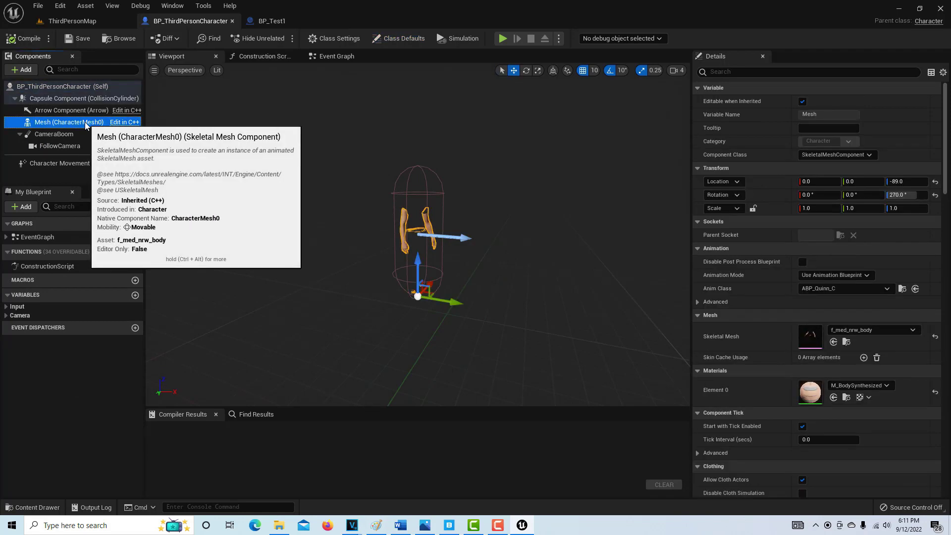
pyautogui.rightClick(84, 122)
pyautogui.click(107, 185)
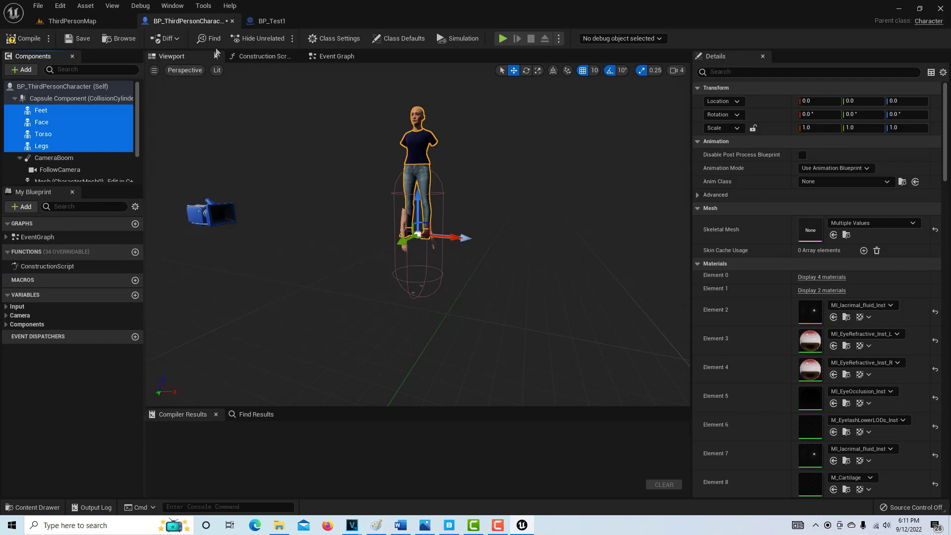
# - In BP_Test1, copy the Eyelashes, Eyebrows and Hair groom components
pyautogui.click(272, 21)
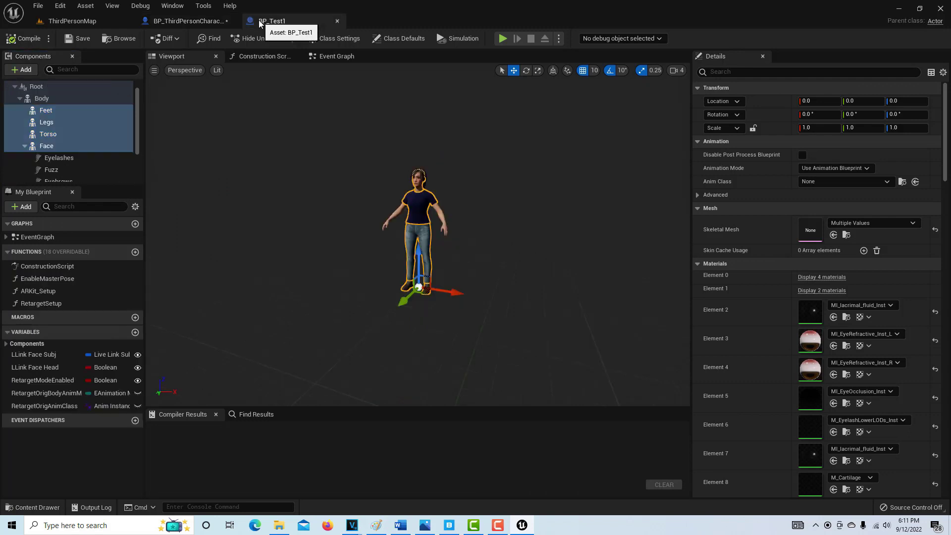
pyautogui.scroll(-3, 137, 138)
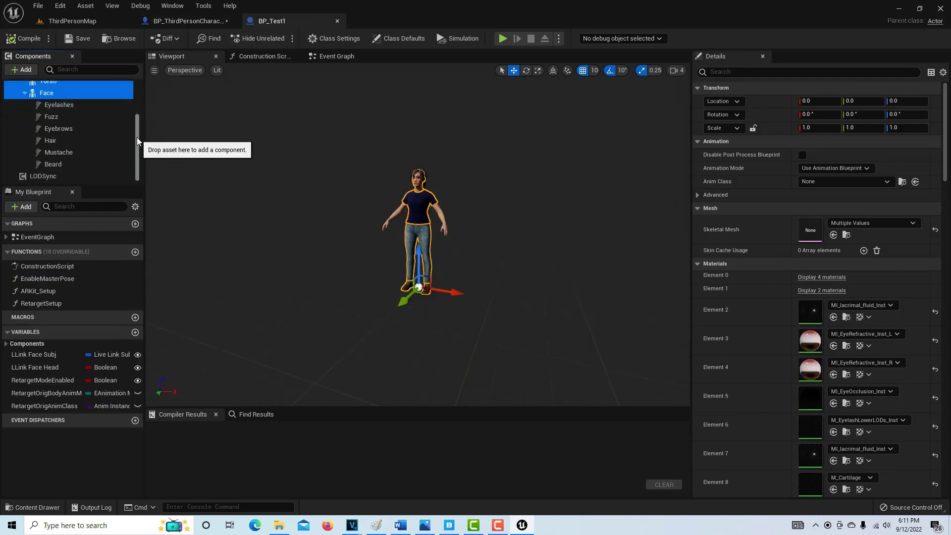
pyautogui.click(67, 105)
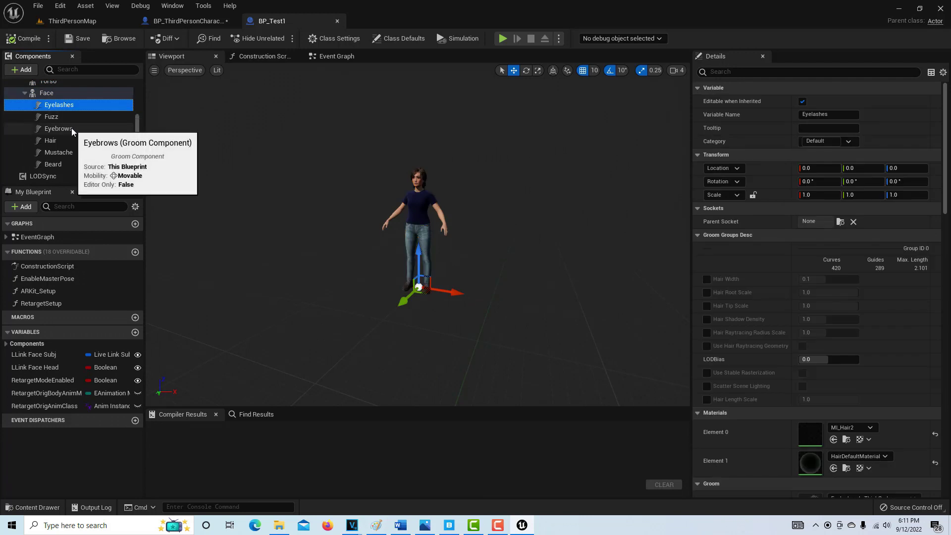
pyautogui.keyDown('ctrl'); pyautogui.click(72, 128); pyautogui.keyUp('ctrl')
pyautogui.keyDown('ctrl'); pyautogui.click(61, 141); pyautogui.keyUp('ctrl')
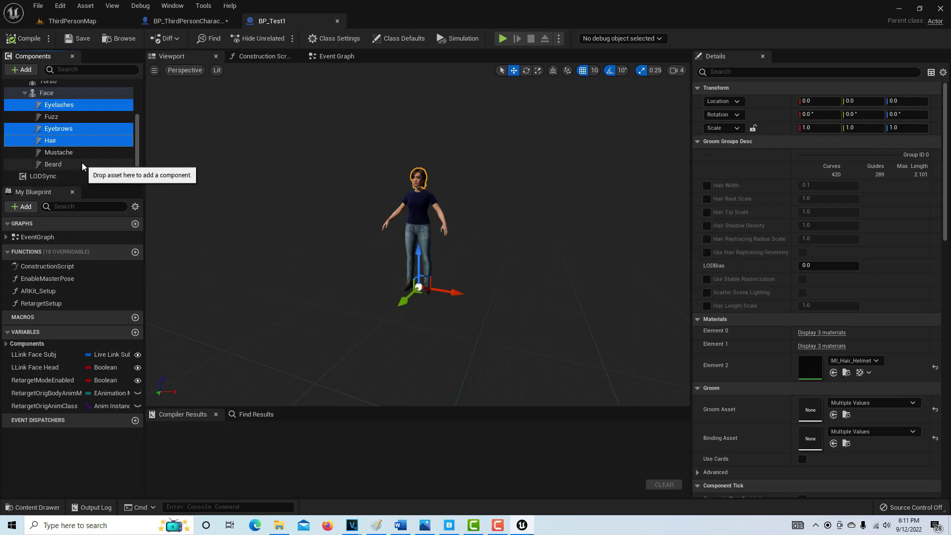
pyautogui.rightClick(88, 132)
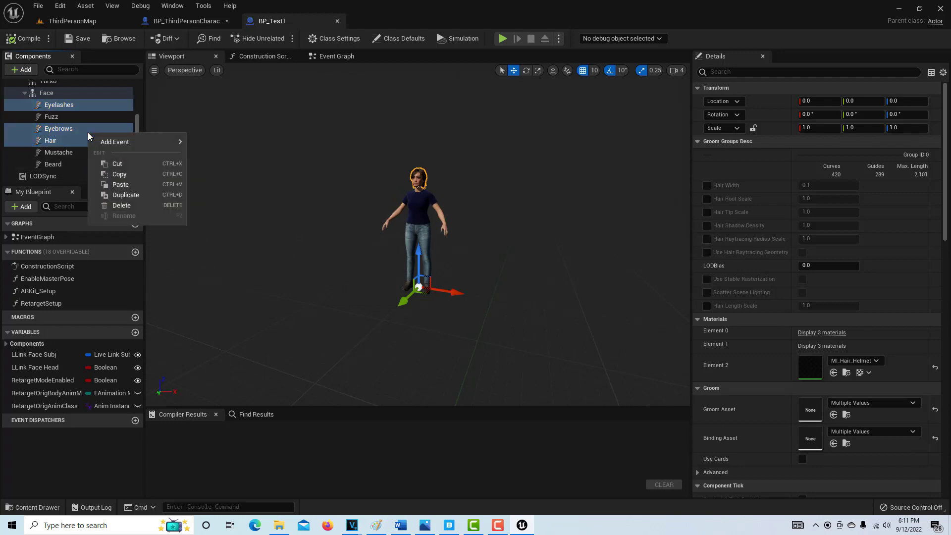
pyautogui.click(140, 171)
# - Paste the groom components onto Face in BP_ThirdPersonCharacter, then close BP_Test1
pyautogui.click(185, 22)
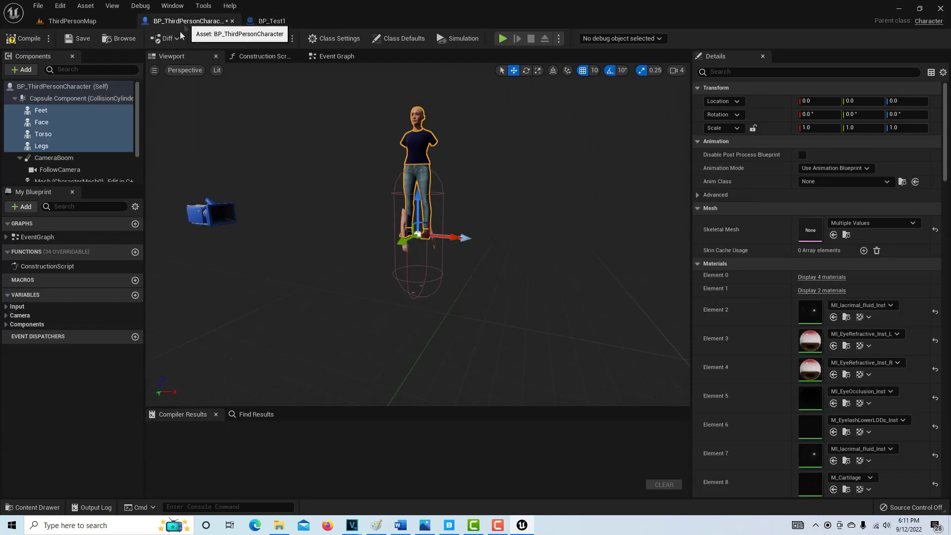
pyautogui.click(46, 122)
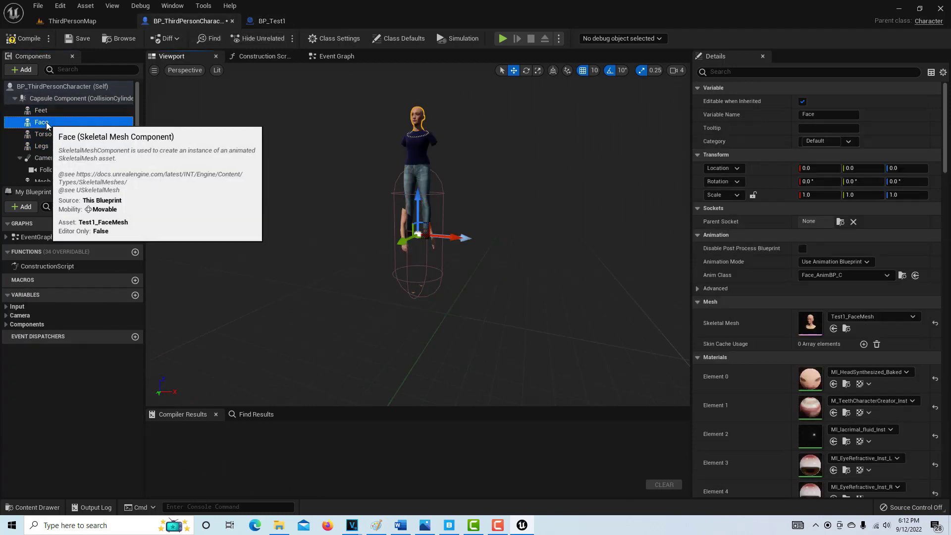
pyautogui.rightClick(46, 122)
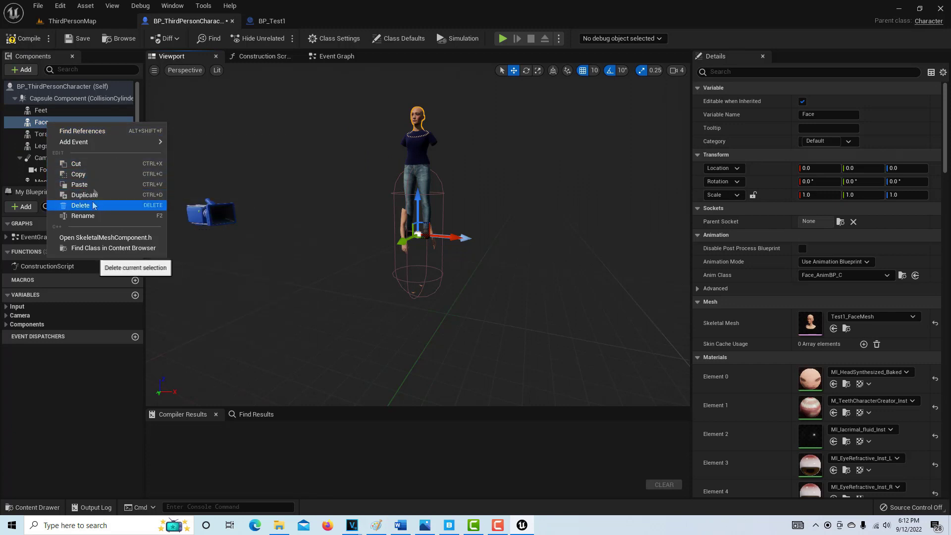
pyautogui.click(96, 184)
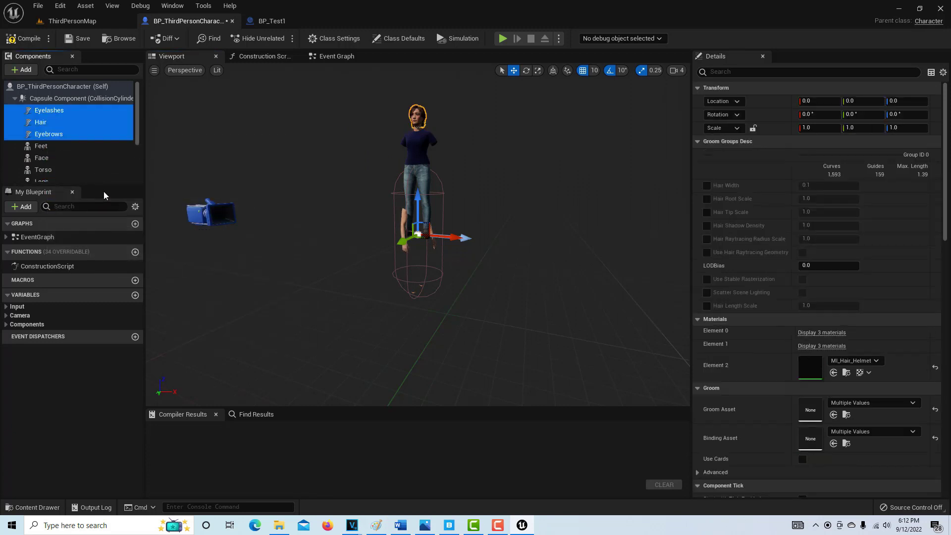
pyautogui.click(289, 21)
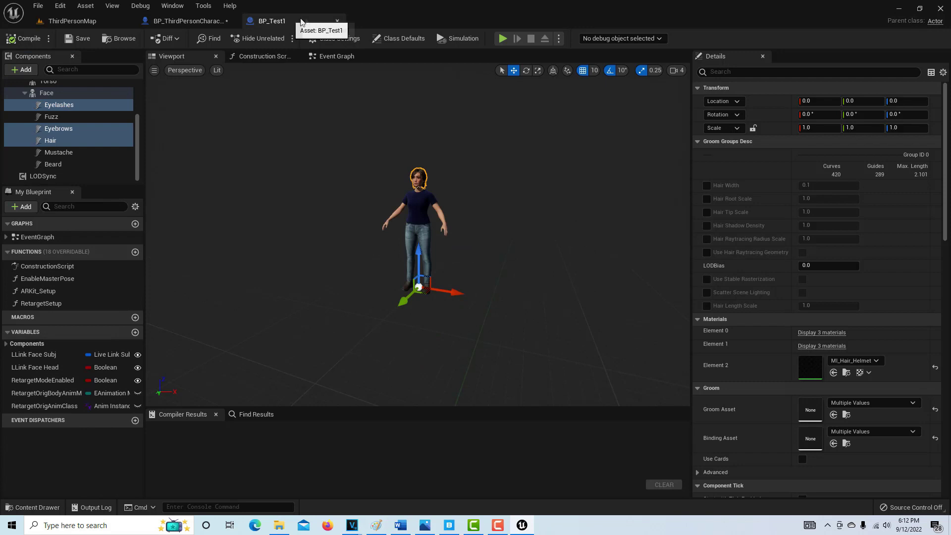
pyautogui.click(338, 21)
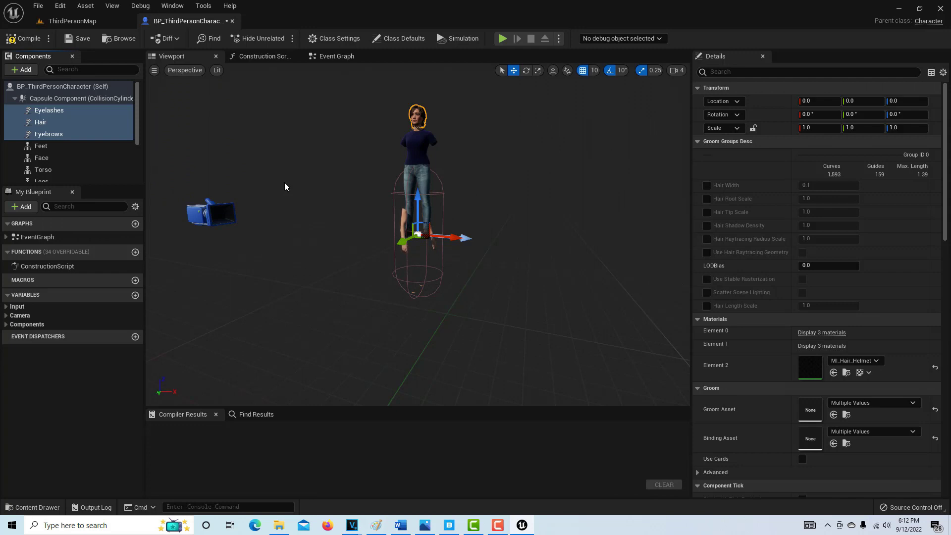
# - Attach Eyebrows, Eyelashes and Hair as children of Face, then collapse Face
pyautogui.click(136, 115)
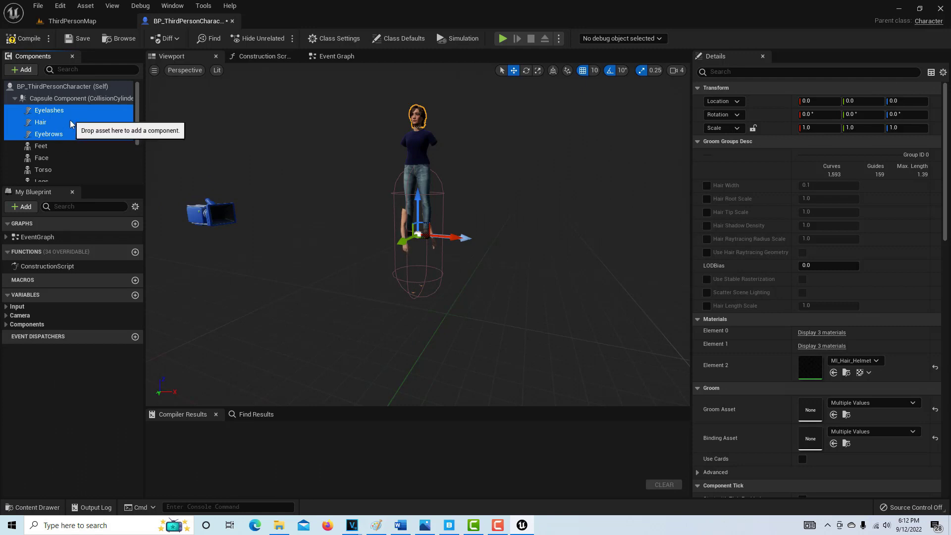
pyautogui.moveTo(70, 118); pyautogui.dragTo(63, 159)
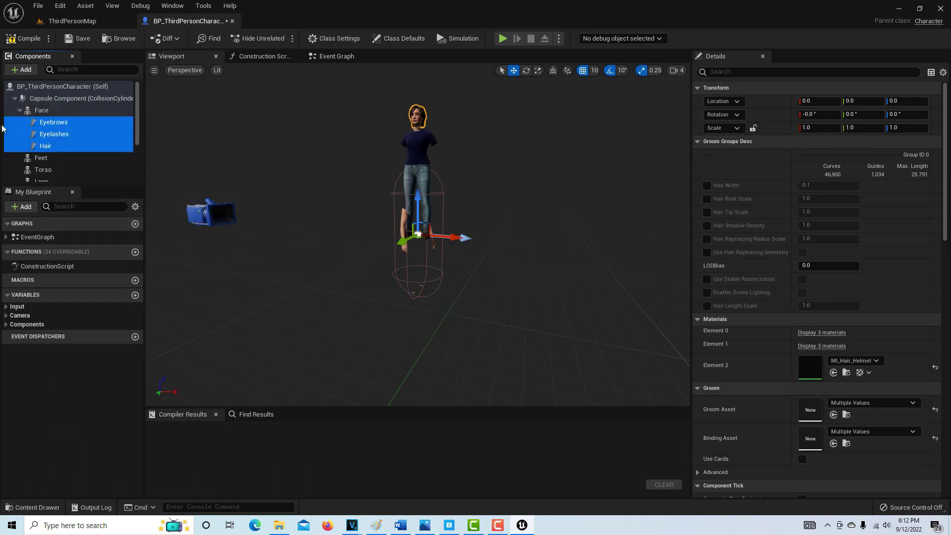
pyautogui.click(20, 111)
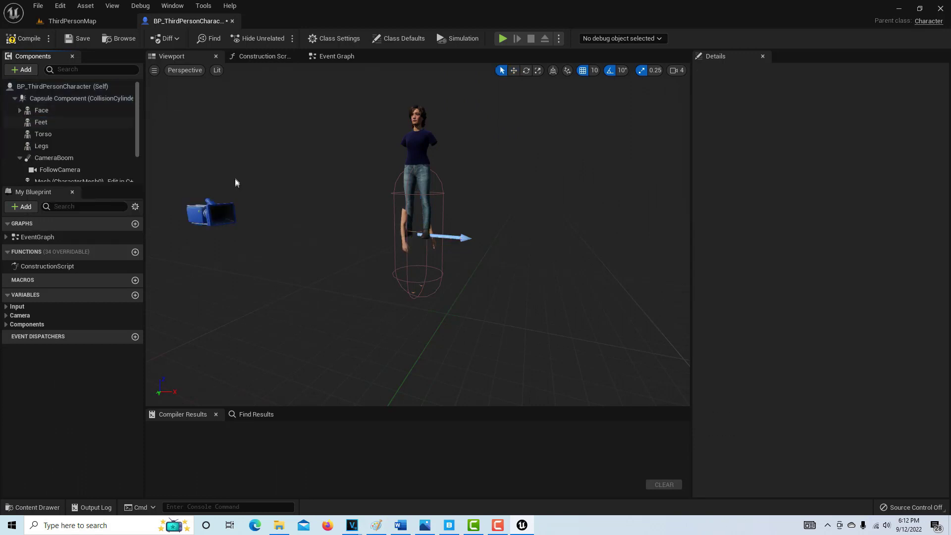
pyautogui.moveTo(139, 126)
pyautogui.mouseDown()
pyautogui.moveTo(135, 140)
pyautogui.moveTo(136, 129)
pyautogui.mouseUp()
# - Attach the Face, Feet, Torso and Legs components under the Mesh component
pyautogui.click(36, 104)
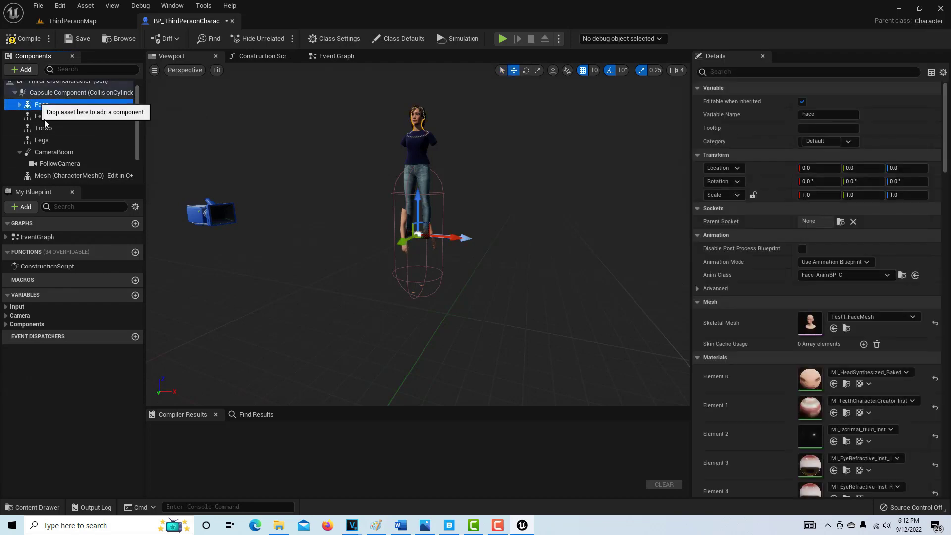
pyautogui.keyDown('shift'); pyautogui.click(46, 138); pyautogui.keyUp('shift')
pyautogui.moveTo(60, 128); pyautogui.dragTo(59, 174)
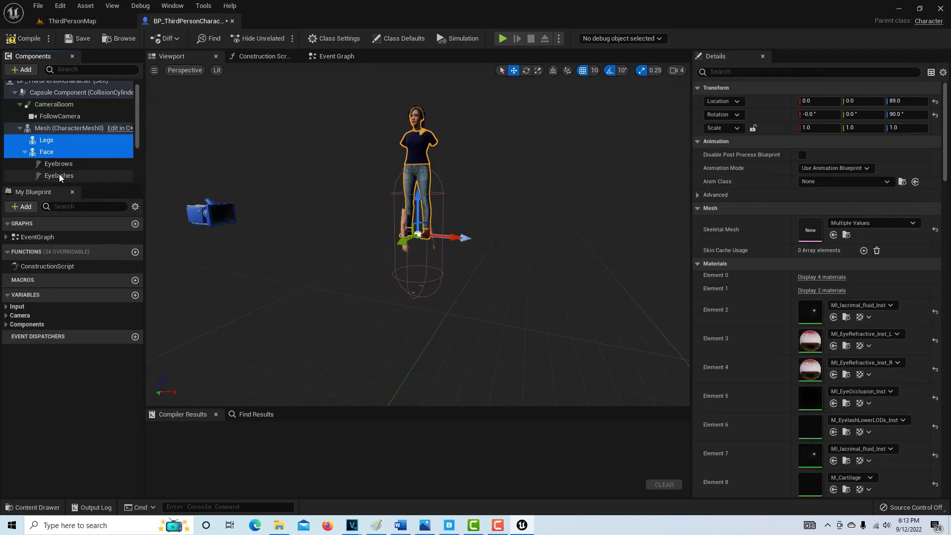
# - Show the Legs component's details and collapse Face's children in the Components tree
pyautogui.click(132, 138)
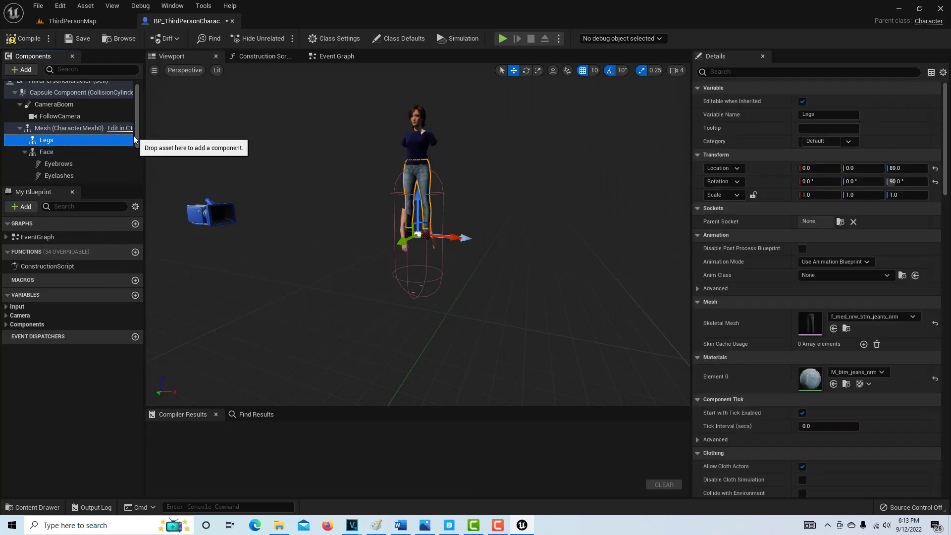
pyautogui.click(23, 152)
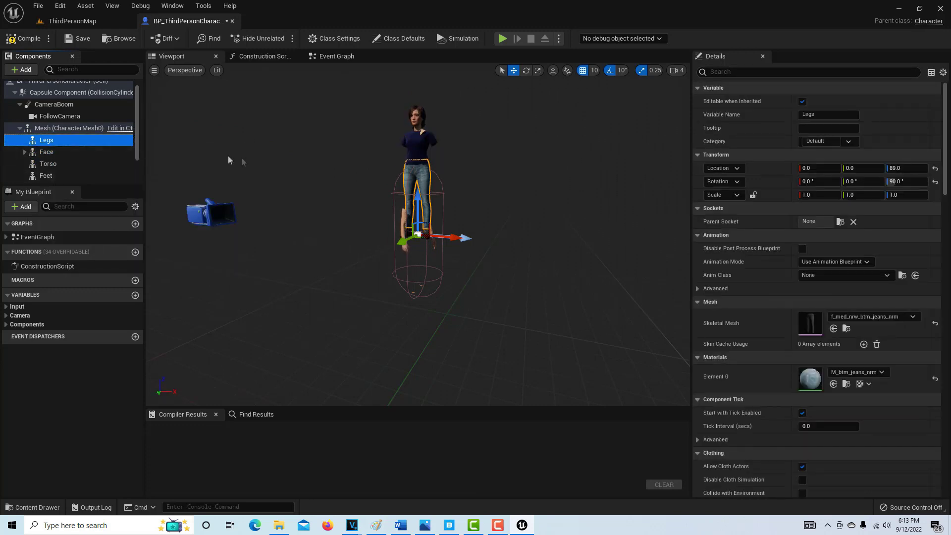
pyautogui.moveTo(138, 112); pyautogui.dragTo(138, 134)
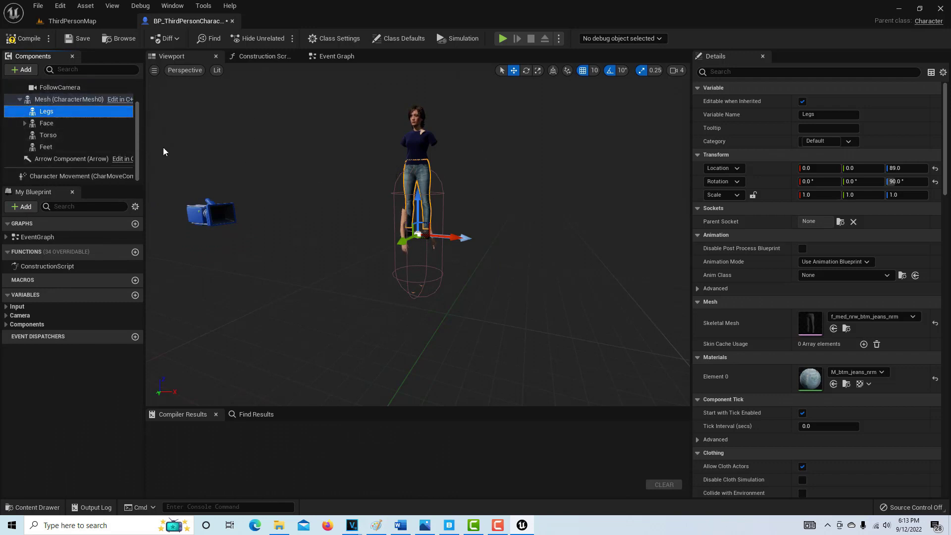
pyautogui.moveTo(138, 135); pyautogui.dragTo(138, 129)
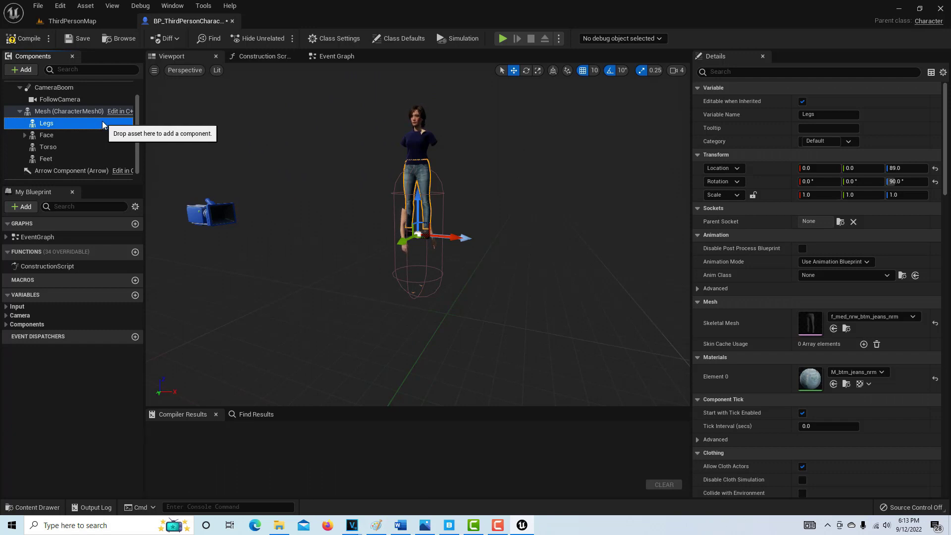
# - Set Location Z and Rotation Z to 0 on the Legs and Face components
pyautogui.click(901, 169)
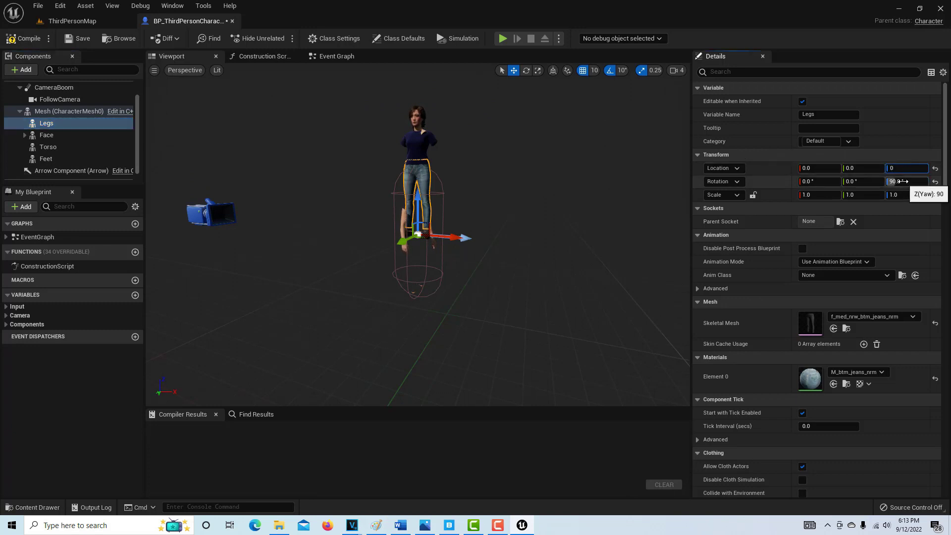
pyautogui.write('0')
pyautogui.click(904, 181)
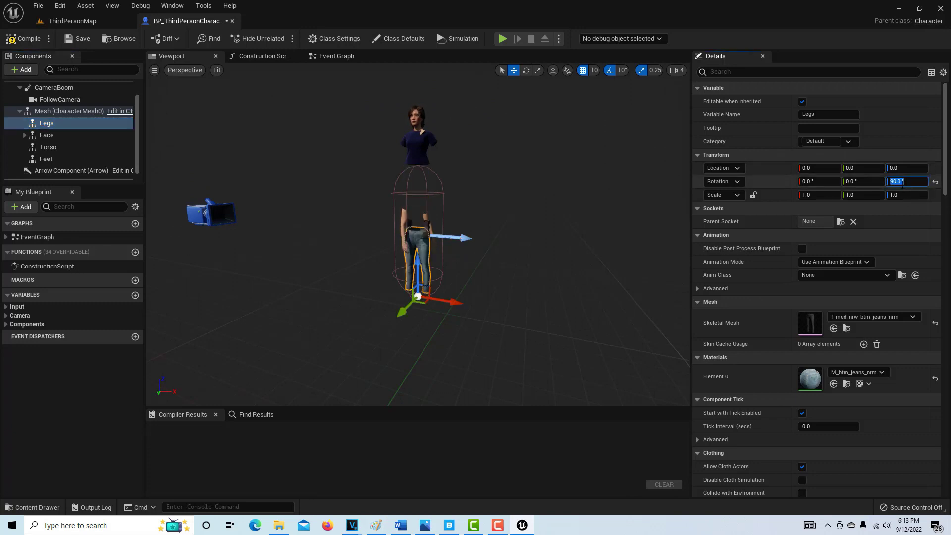
pyautogui.write('0')
pyautogui.press('Return')
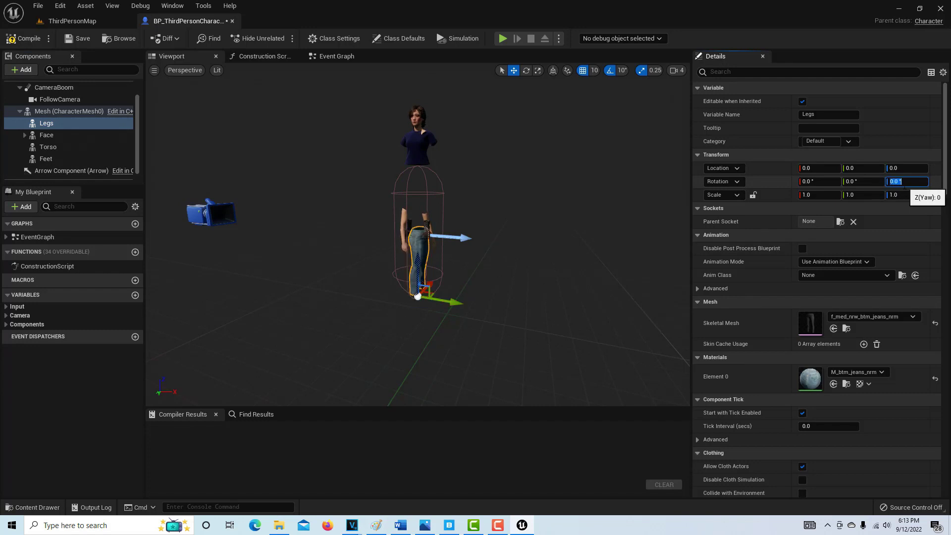
pyautogui.click(87, 139)
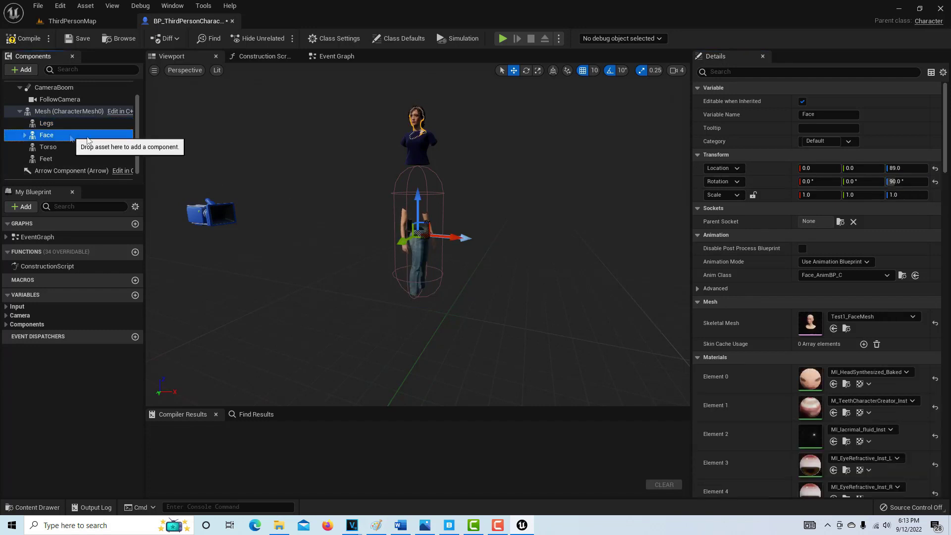
pyautogui.click(906, 168)
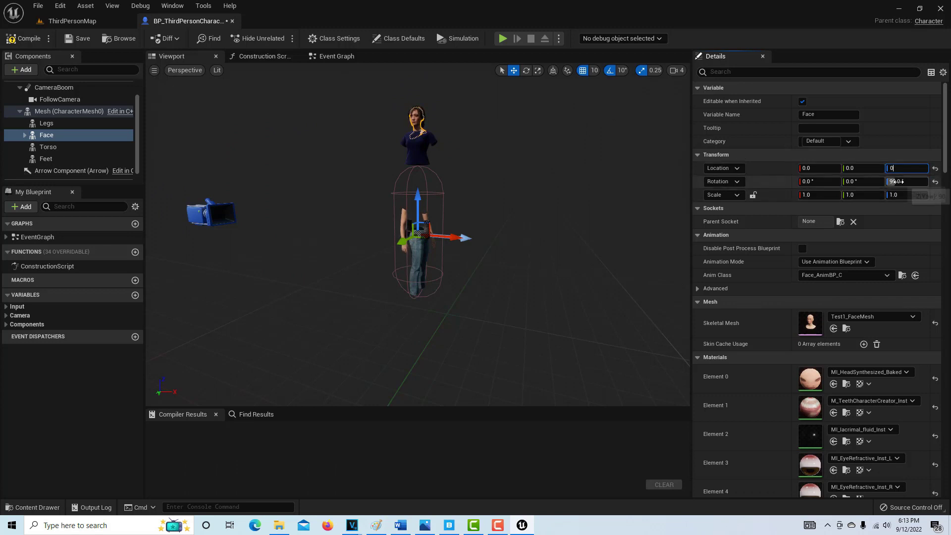
pyautogui.click(905, 182)
pyautogui.write('0')
pyautogui.press('Return')
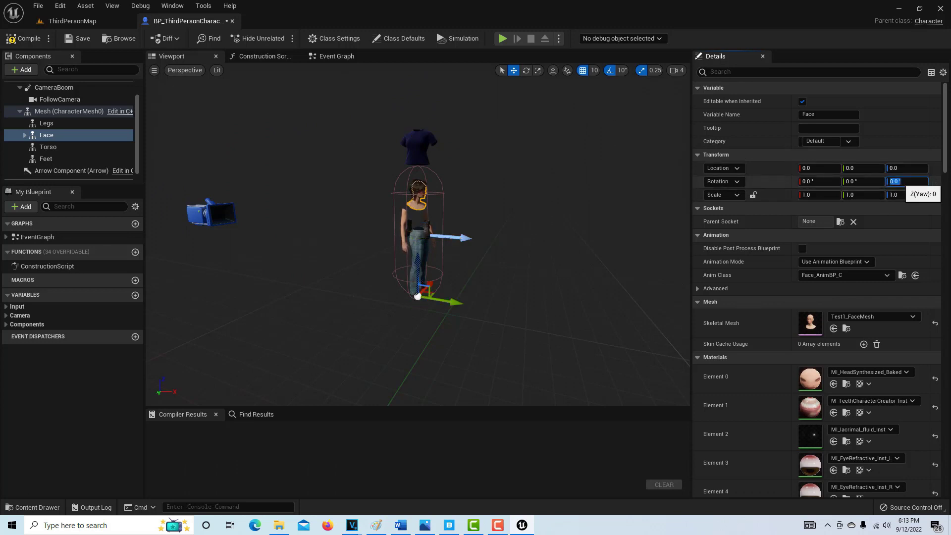
# - Set Location Z and Rotation Z to 0 on Torso and Feet, then compile
pyautogui.click(68, 147)
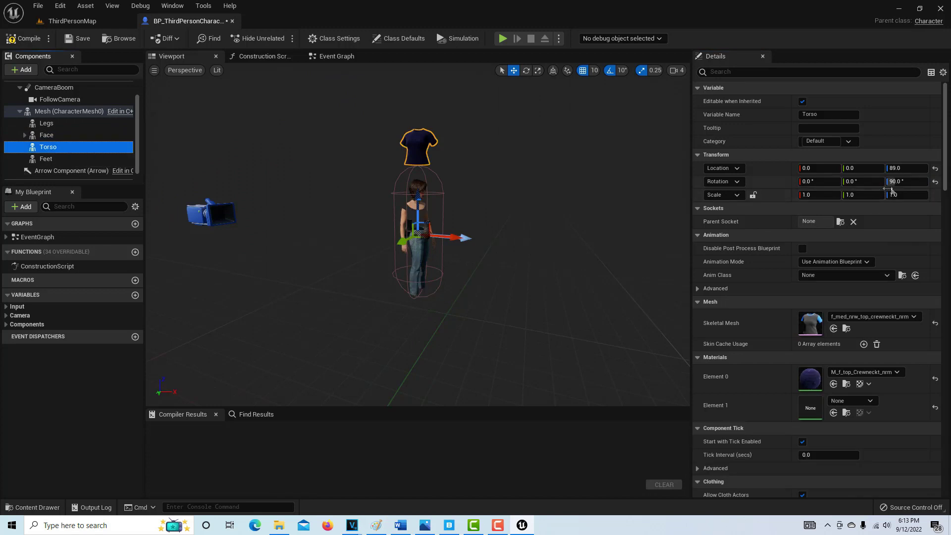
pyautogui.click(907, 168)
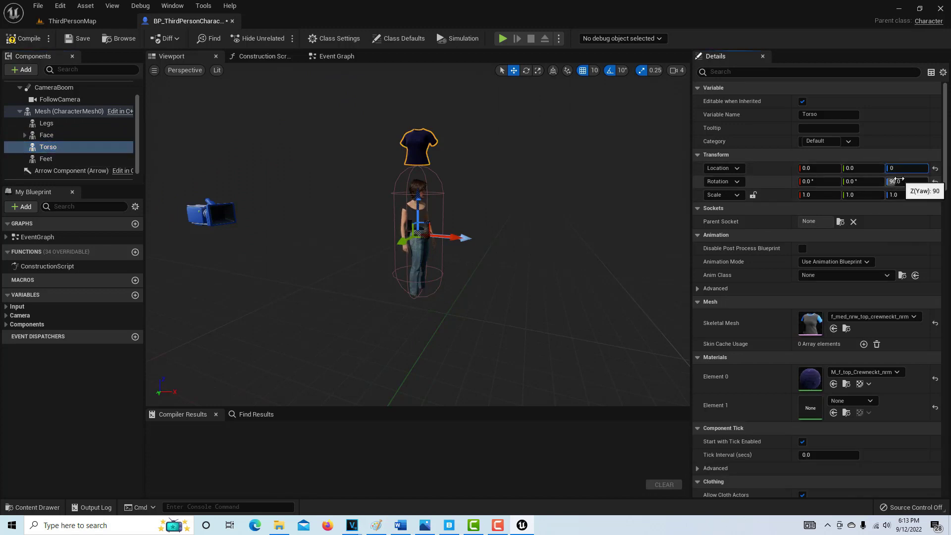
pyautogui.write('0')
pyautogui.click(907, 181)
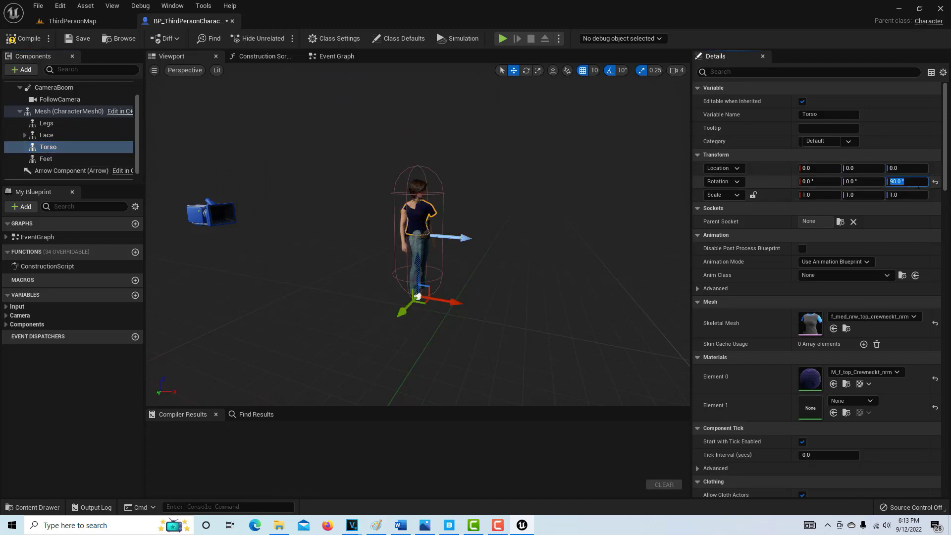
pyautogui.write('0')
pyautogui.press('Return')
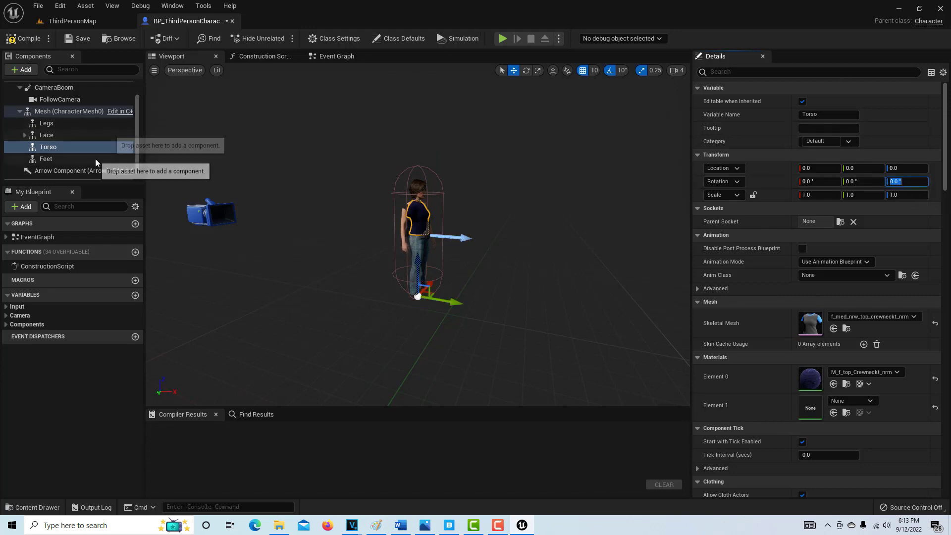
pyautogui.click(73, 158)
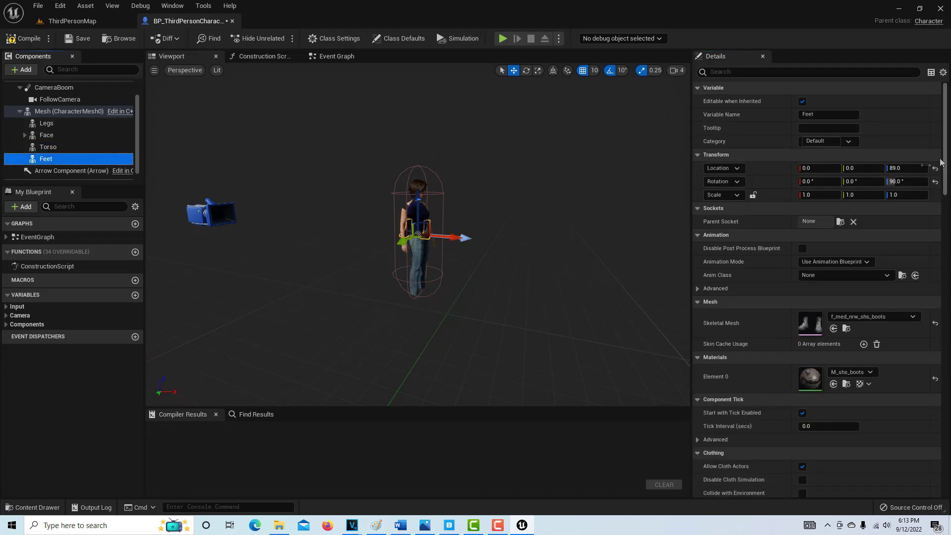
pyautogui.click(907, 168)
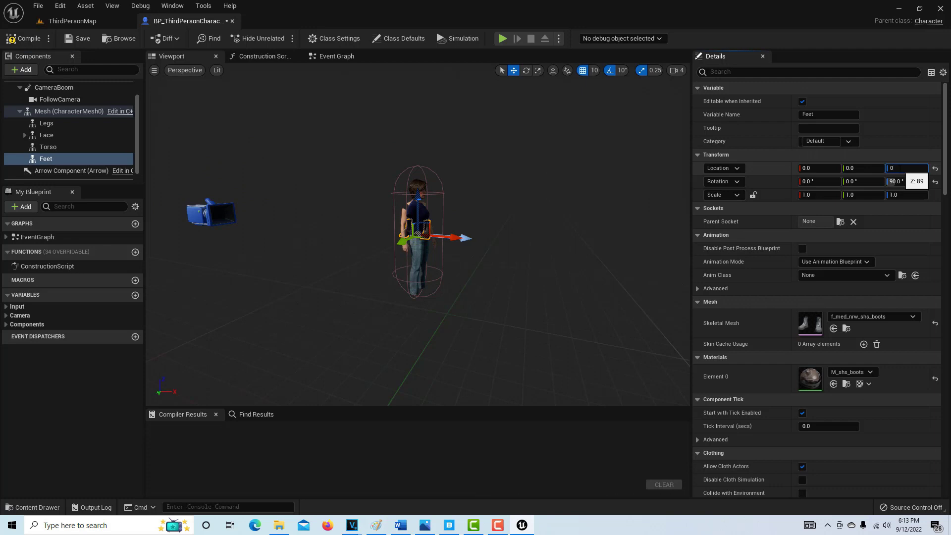
pyautogui.write('0')
pyautogui.click(907, 181)
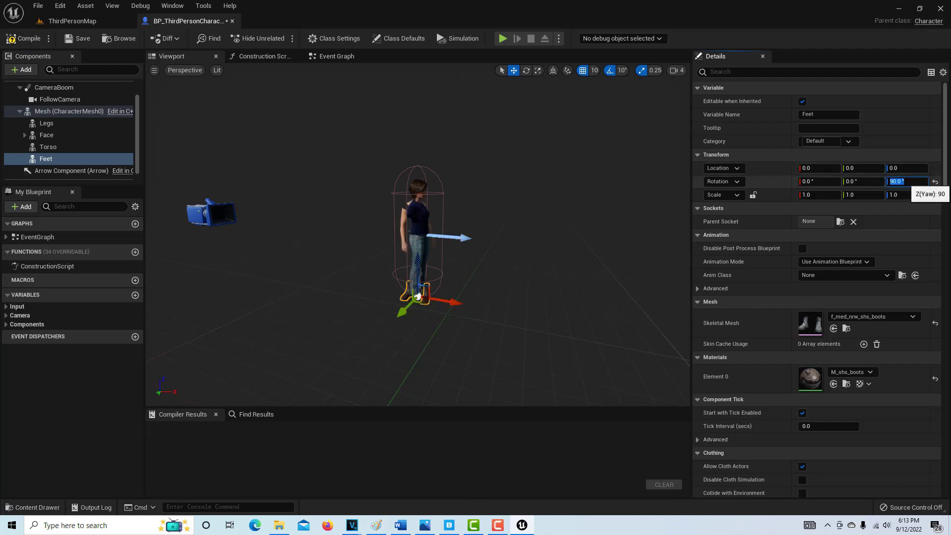
pyautogui.write('0')
pyautogui.press('Return')
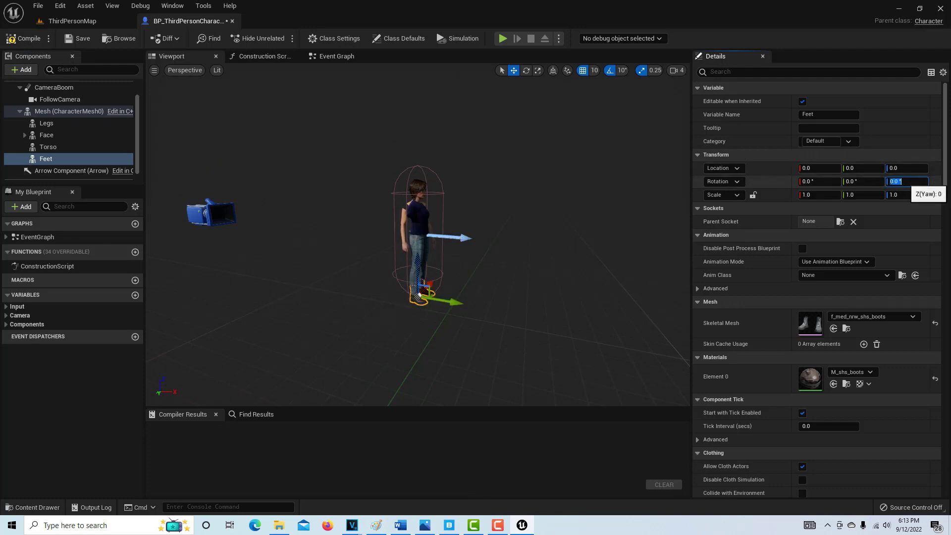
pyautogui.click(37, 37)
# - Compile BP_ThirdPersonCharacter to apply the repositioned body parts
pyautogui.click(77, 38)
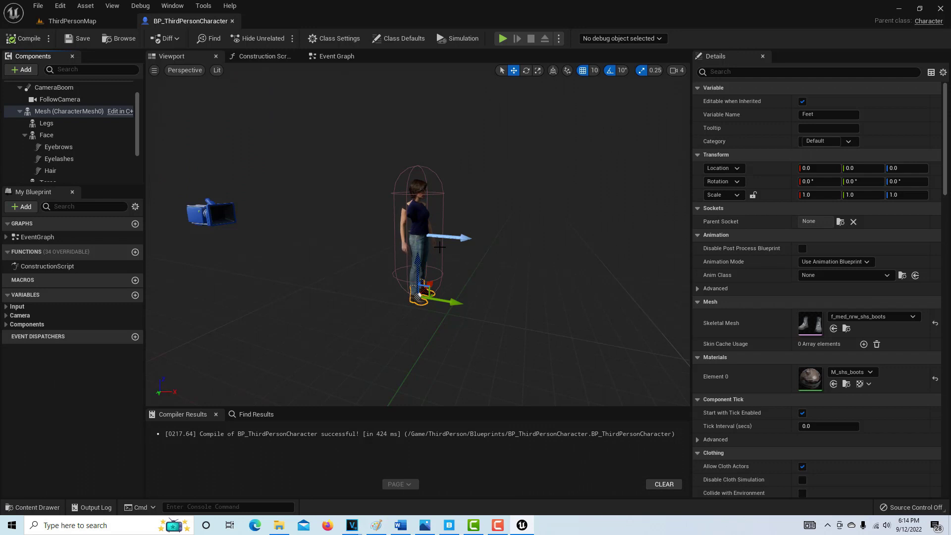
# - Assign the SK_Mannequin skeleton to the Legs component's f_med_nrw_btm_jeans_nrm mesh
pyautogui.click(58, 123)
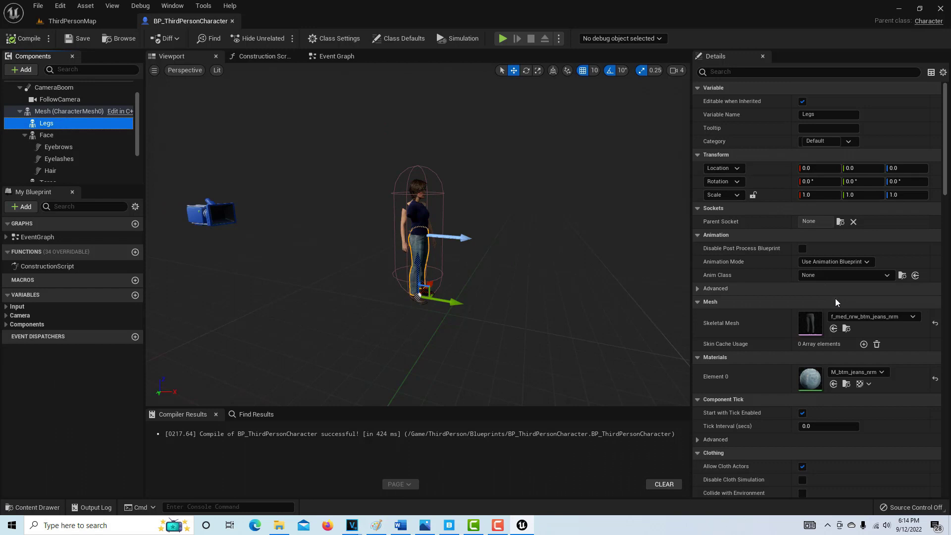
pyautogui.click(846, 329)
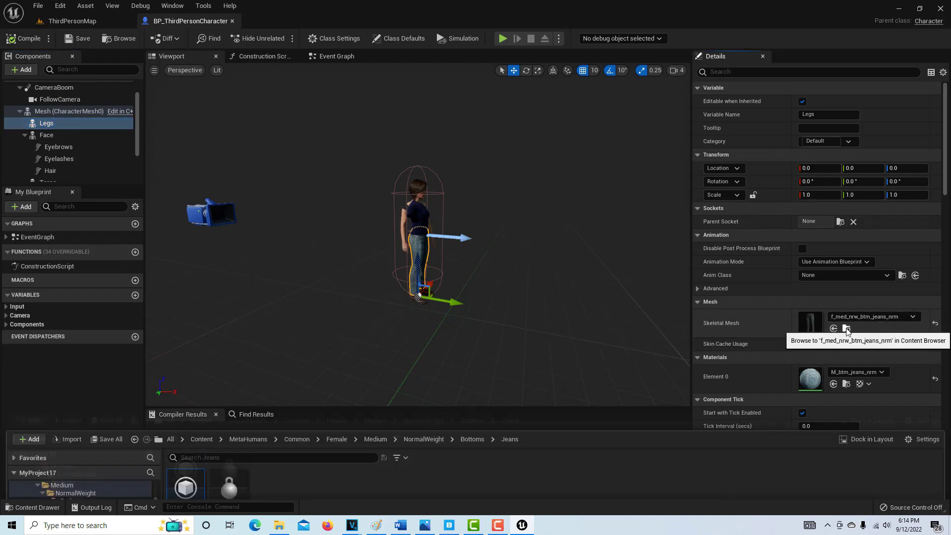
pyautogui.moveTo(184, 435)
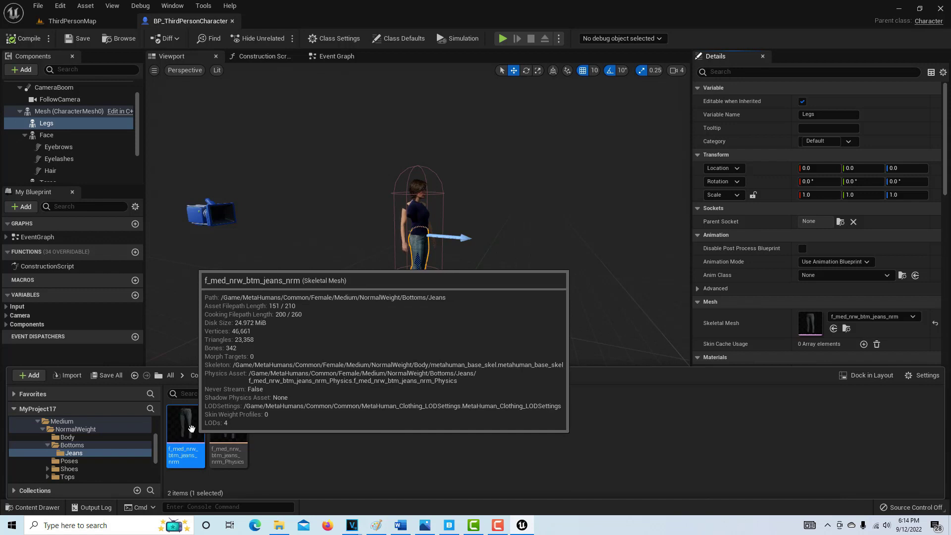
pyautogui.rightClick(191, 429)
pyautogui.moveTo(270, 144)
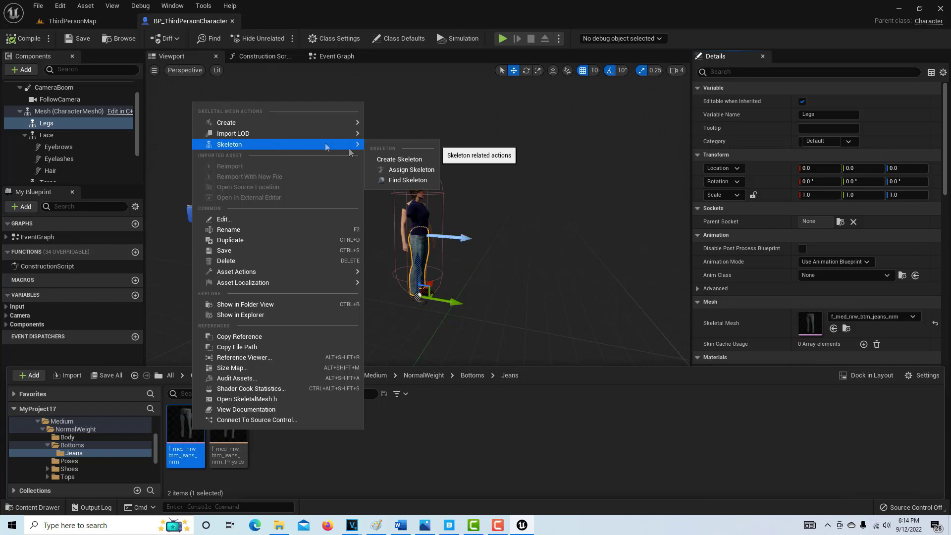
pyautogui.click(412, 170)
pyautogui.click(446, 225)
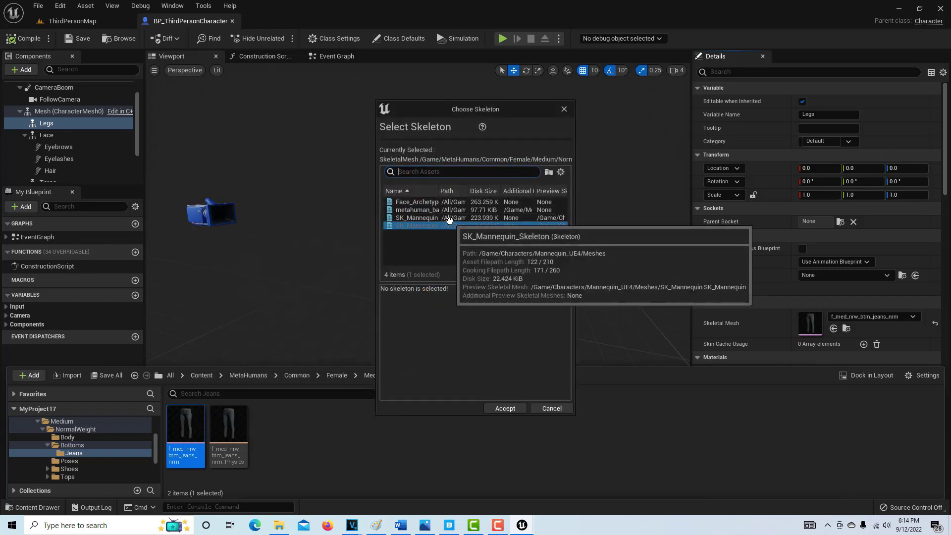
pyautogui.click(448, 218)
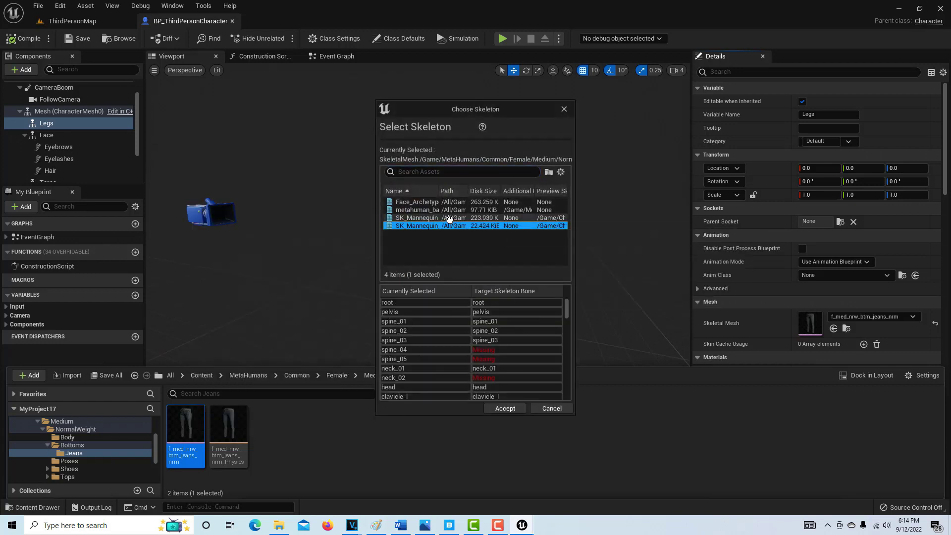
pyautogui.click(515, 405)
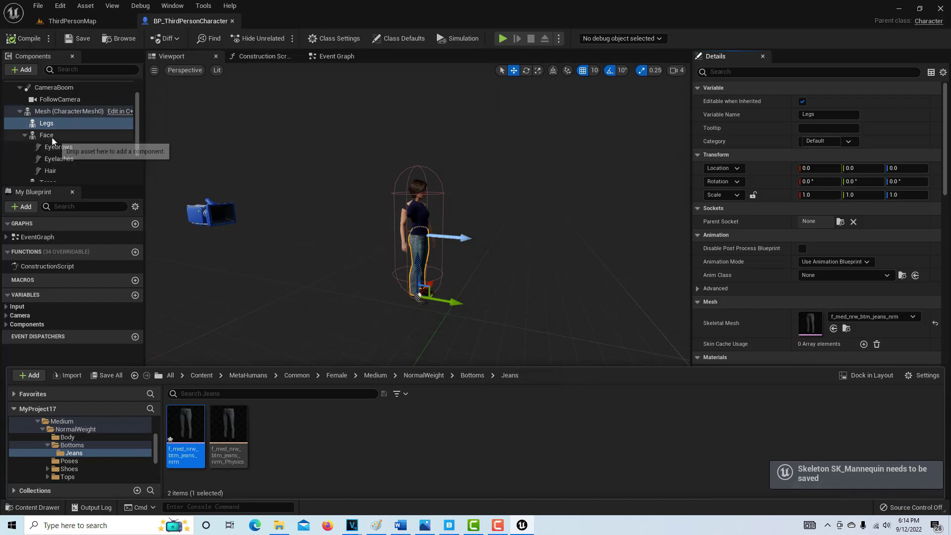
pyautogui.moveTo(53, 143)
pyautogui.mouseDown()
pyautogui.moveTo(135, 123)
pyautogui.moveTo(137, 137)
pyautogui.moveTo(53, 158)
pyautogui.mouseUp()
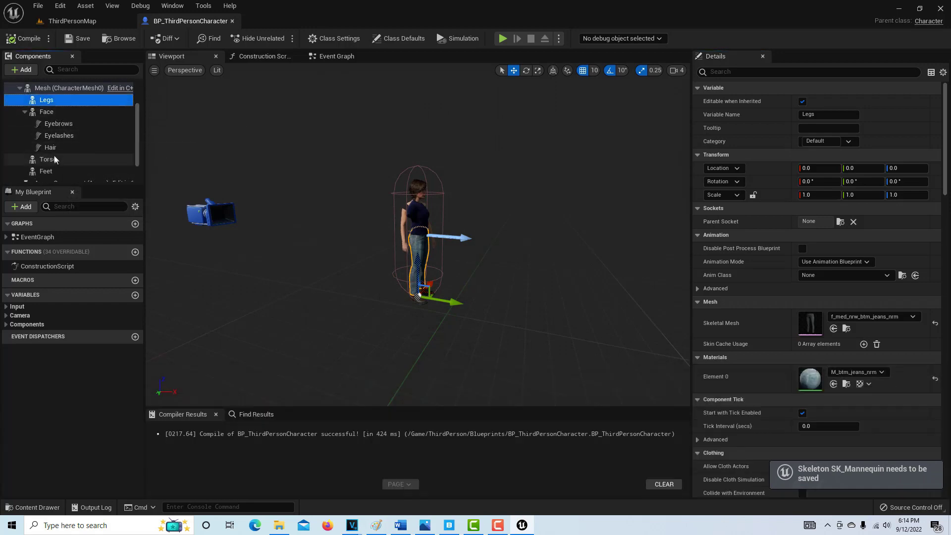
# - Assign the SK_Mannequin skeleton to the Torso's f_med_nrw_top_crewneckt_nrm shirt mesh
pyautogui.click(55, 159)
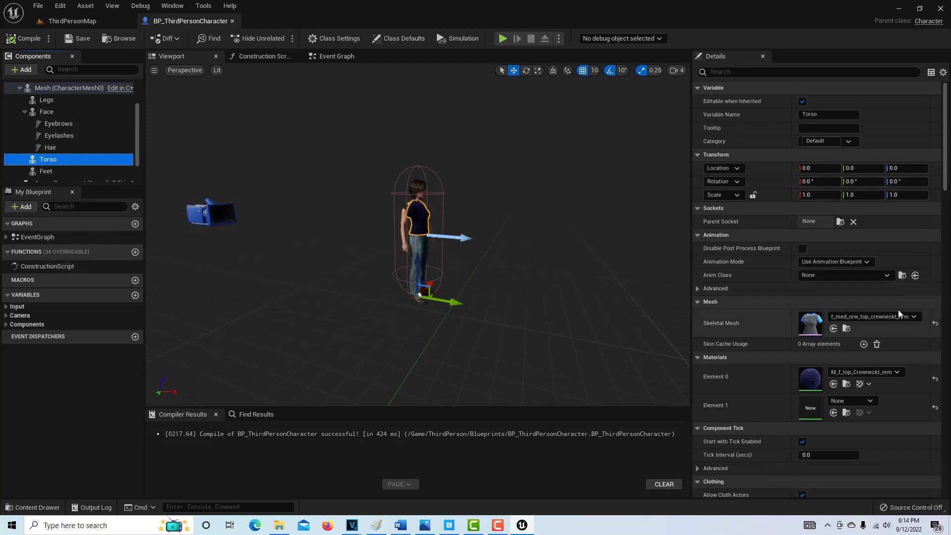
pyautogui.click(847, 329)
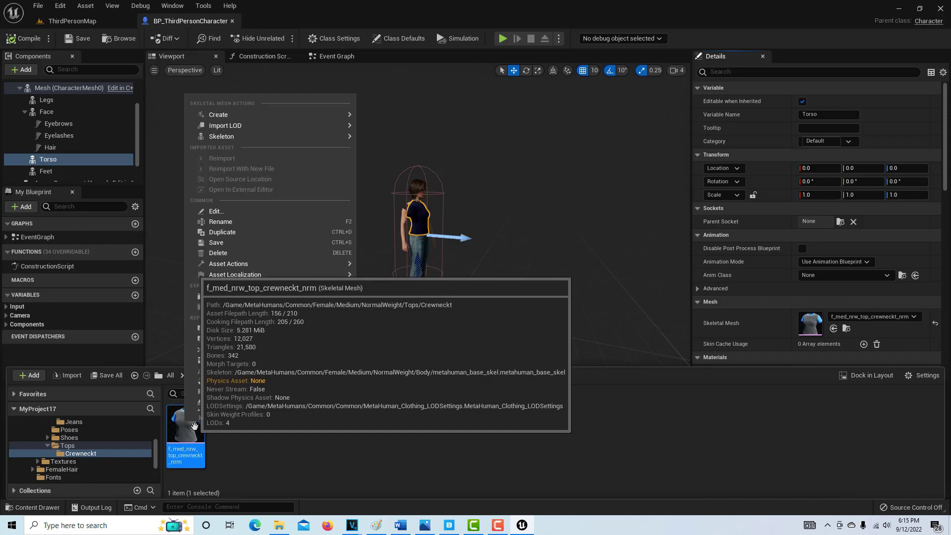
pyautogui.moveTo(294, 139)
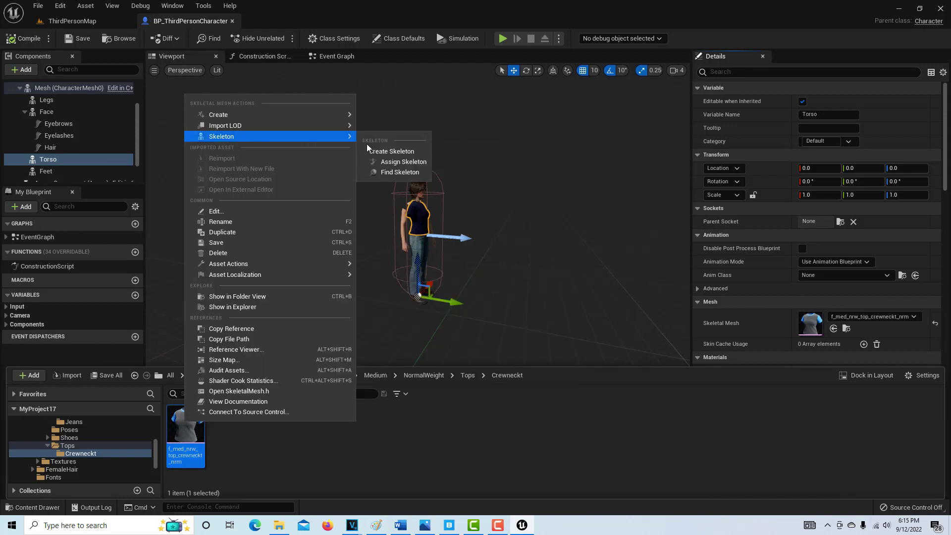
pyautogui.click(400, 161)
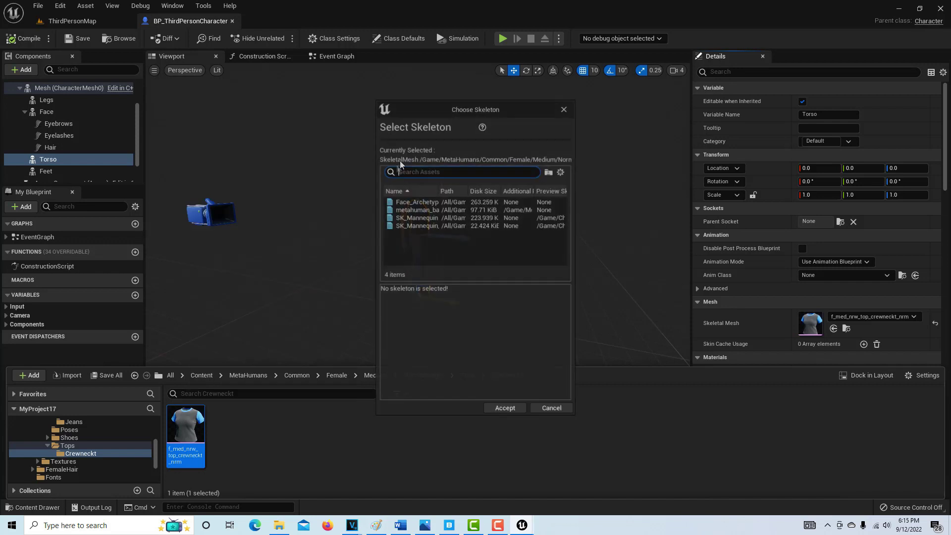
pyautogui.click(414, 218)
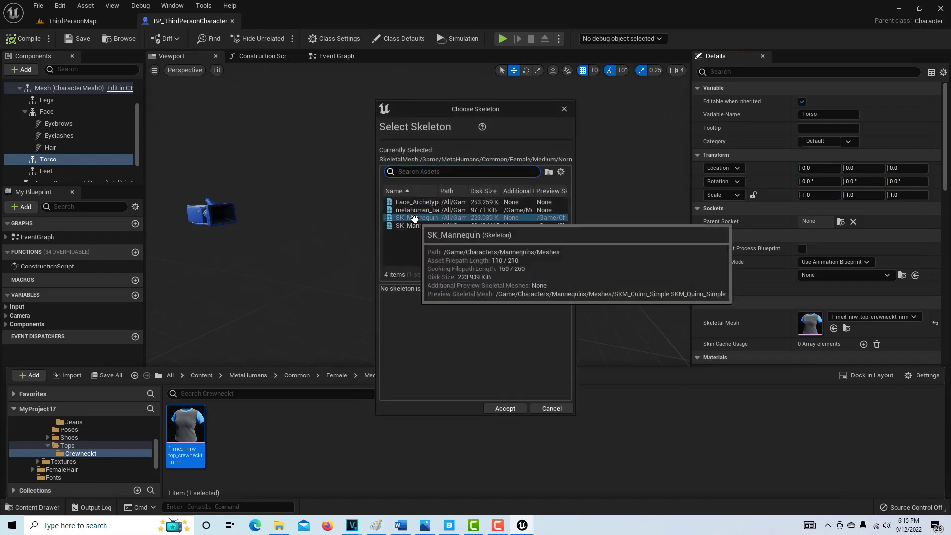
pyautogui.click(518, 407)
pyautogui.click(56, 170)
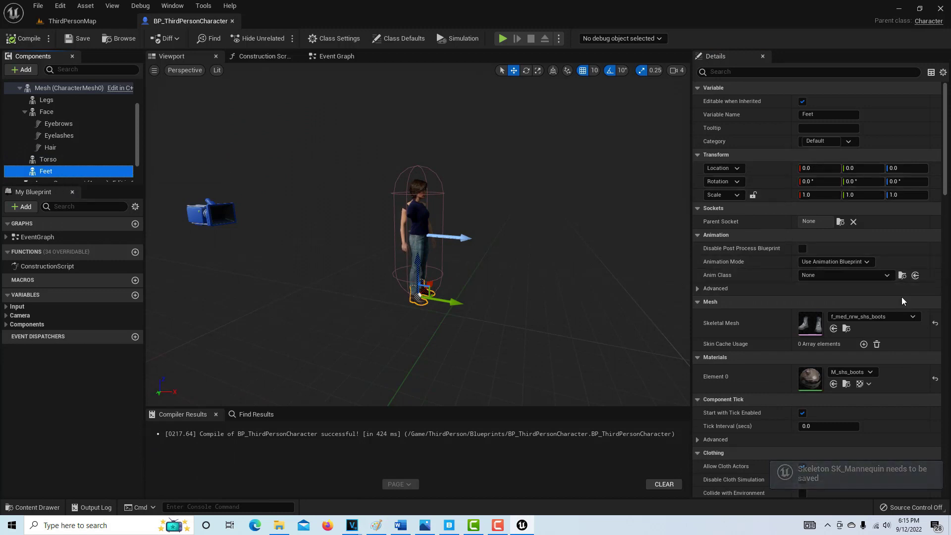
# - Assign the SK_Mannequin skeleton to the Feet component's f_med_nrw_shs_boots mesh
pyautogui.click(842, 328)
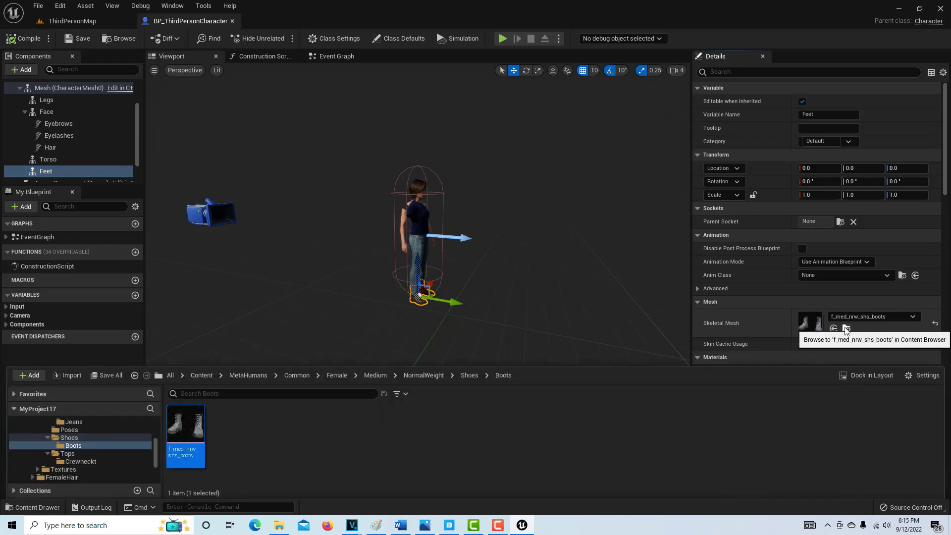
pyautogui.rightClick(183, 425)
pyautogui.moveTo(230, 141)
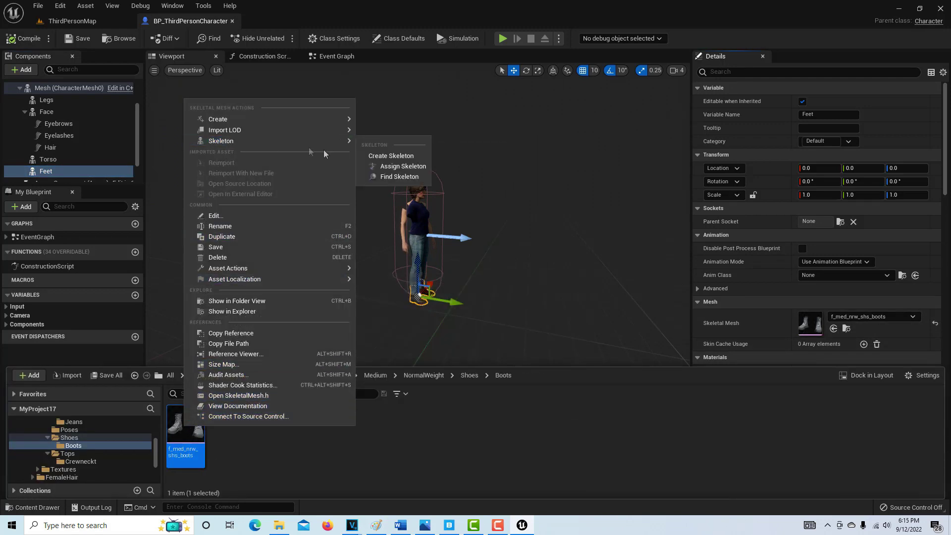
pyautogui.click(414, 166)
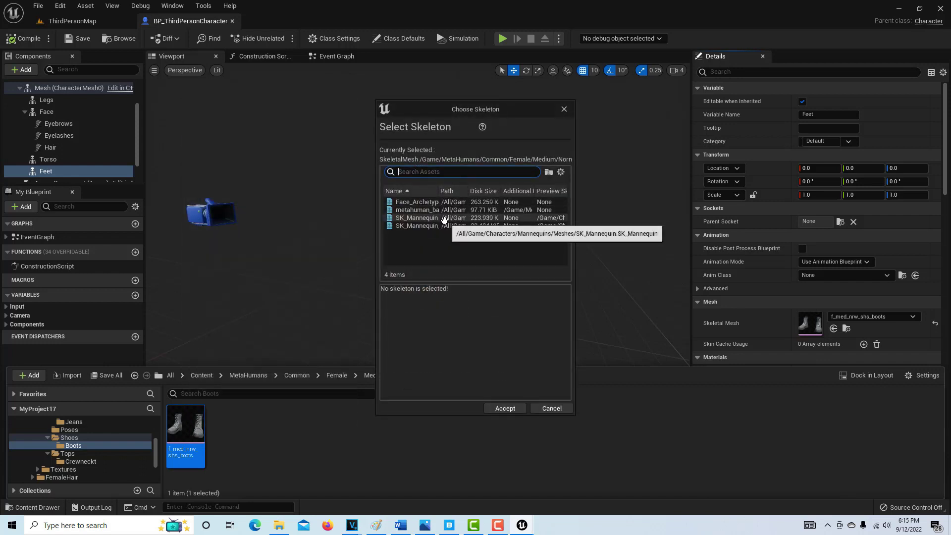
pyautogui.click(444, 219)
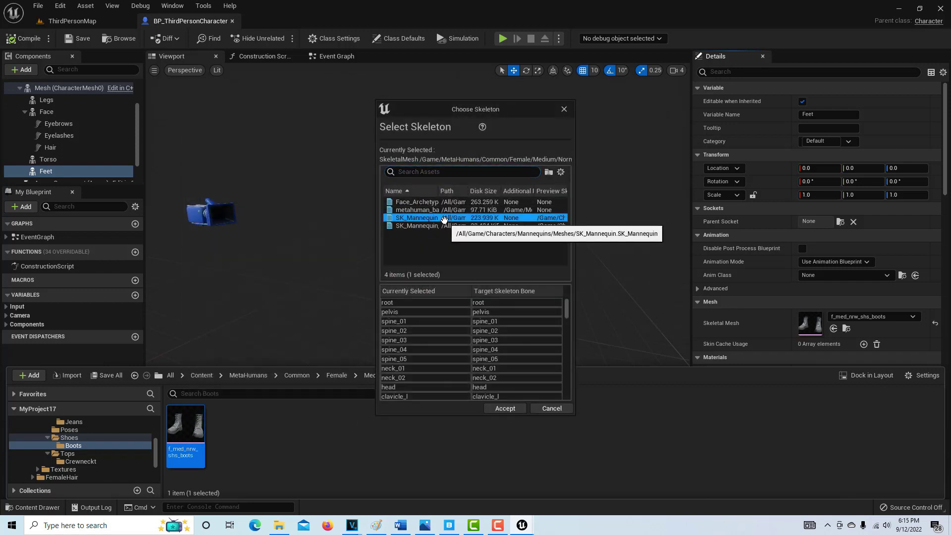
pyautogui.click(508, 410)
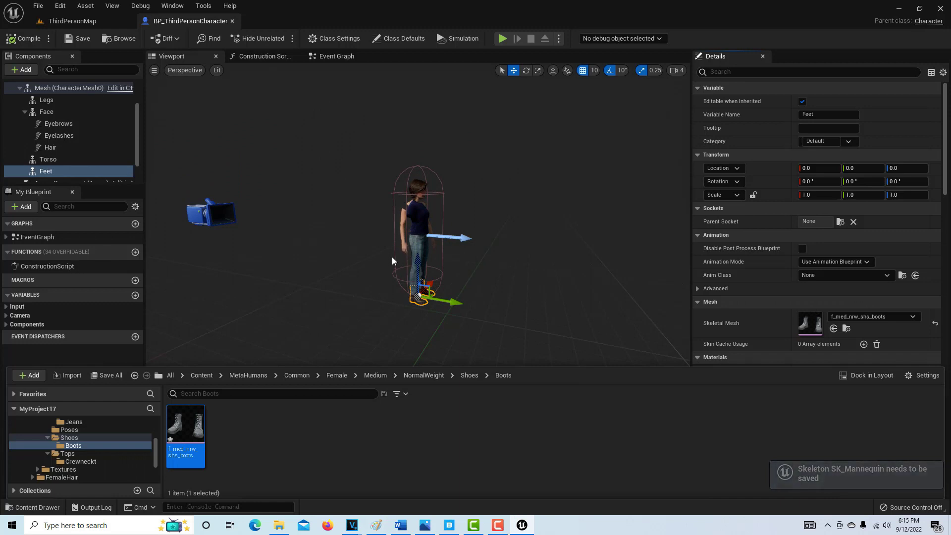
pyautogui.scroll(3, 519, 230)
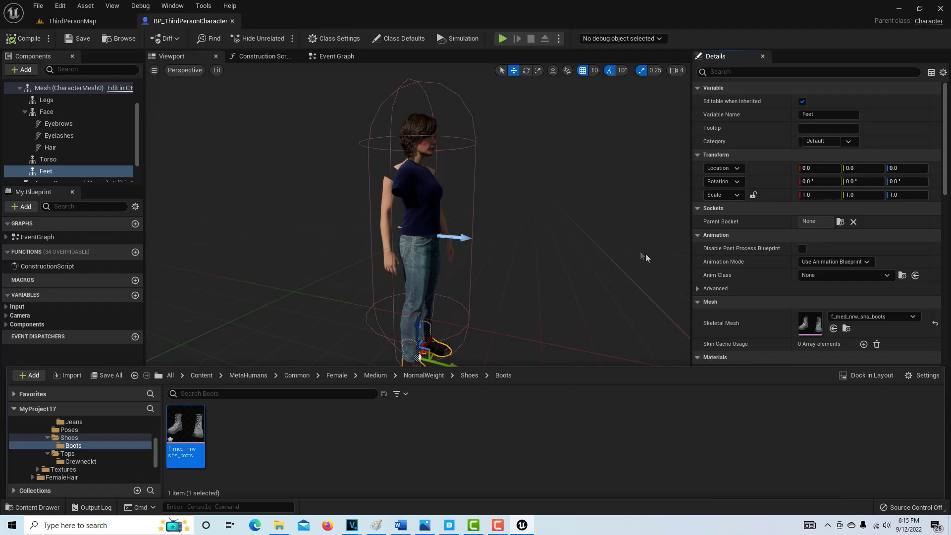
# - Set Anim Class to ABP_Quinn on Feet, Torso and Legs, then compile and save
pyautogui.click(886, 279)
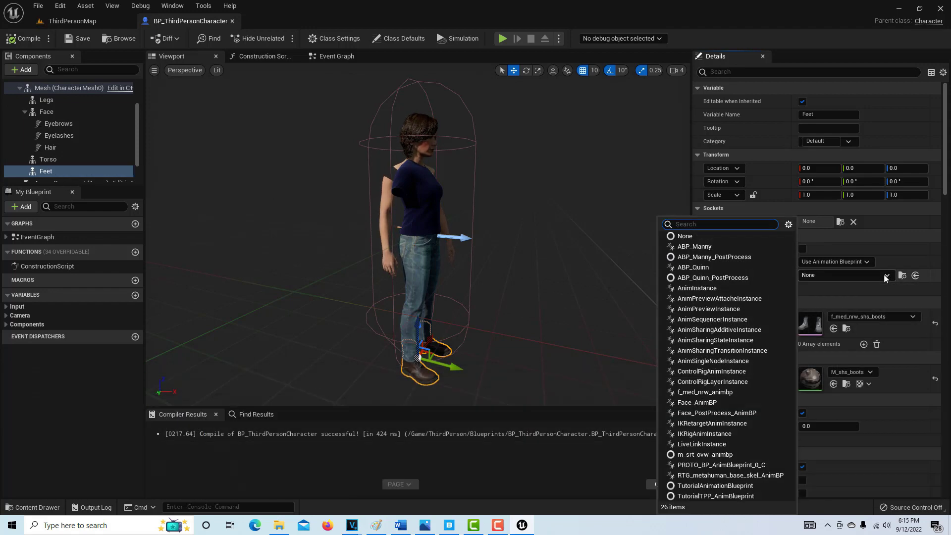
pyautogui.click(695, 266)
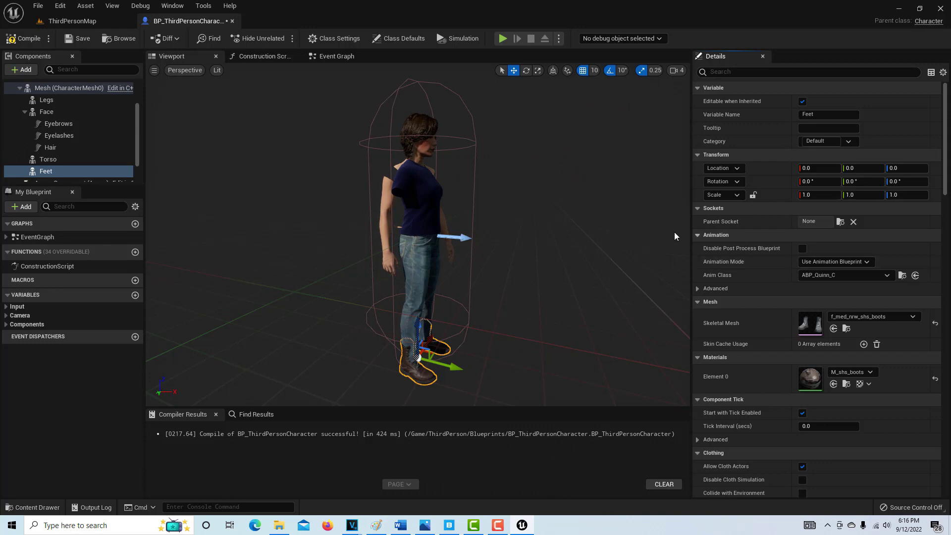
pyautogui.click(48, 161)
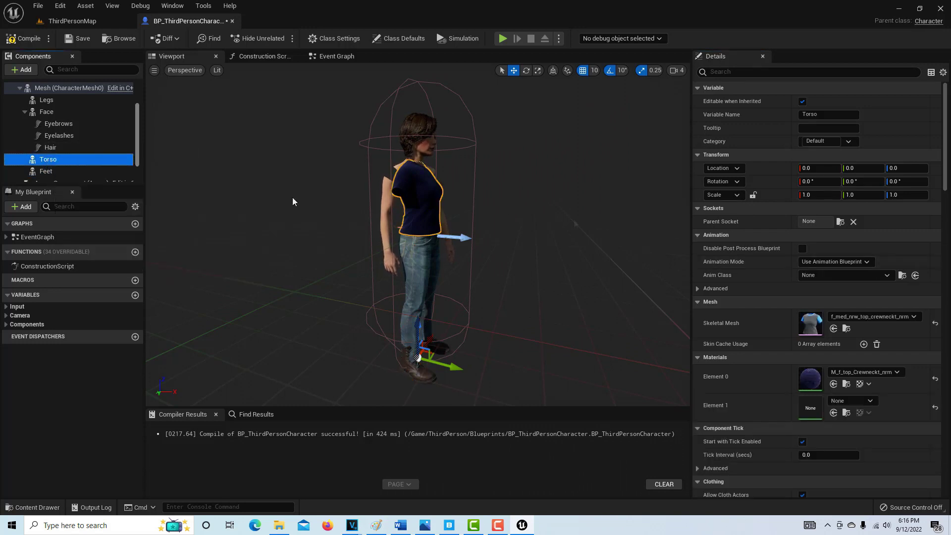
pyautogui.click(890, 275)
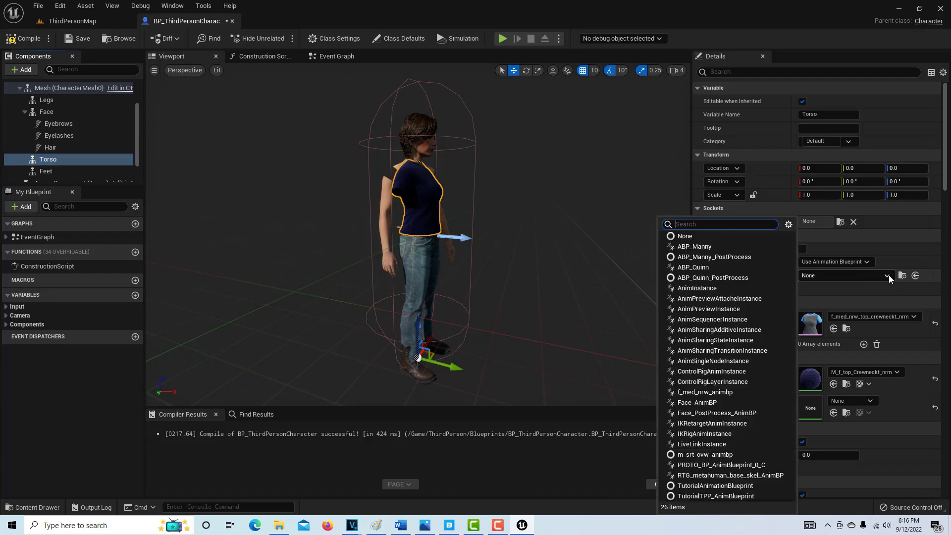
pyautogui.click(695, 267)
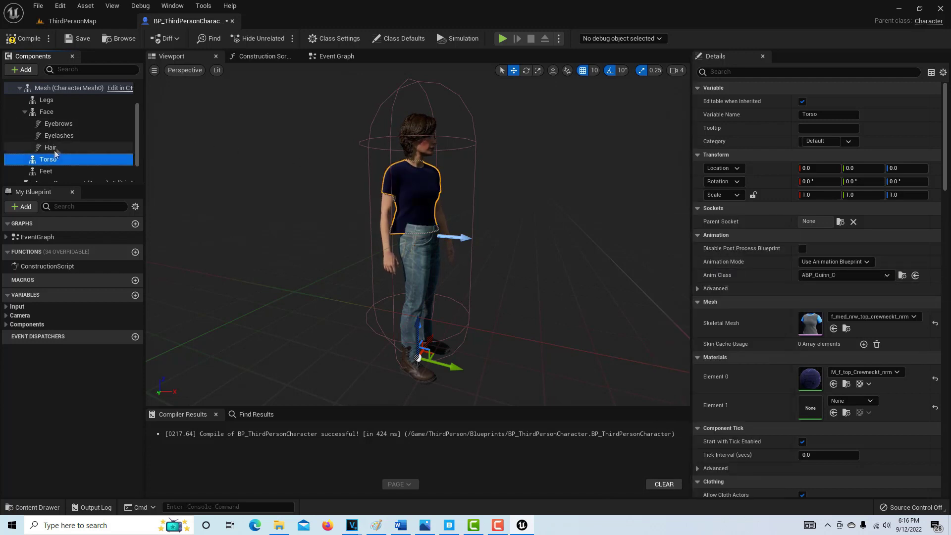
pyautogui.click(55, 100)
pyautogui.click(884, 275)
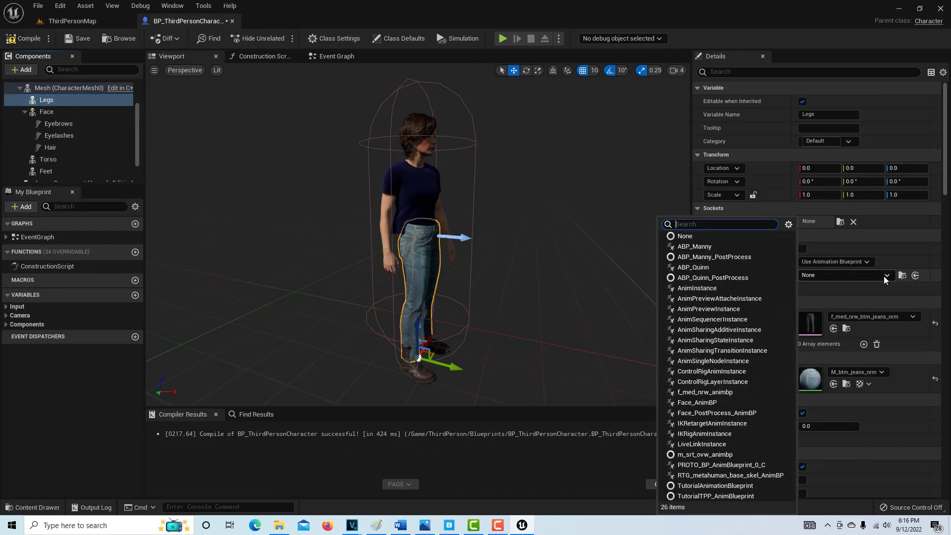
pyautogui.click(683, 266)
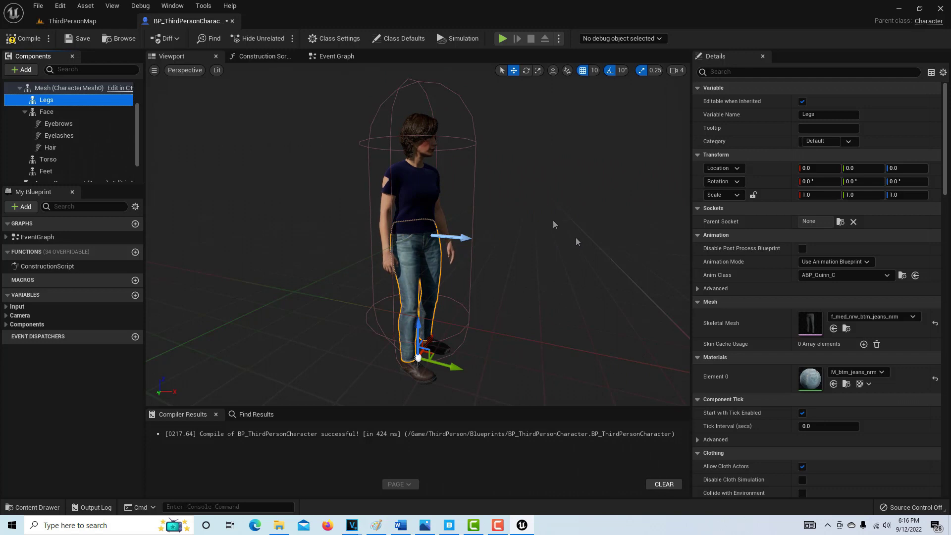
pyautogui.click(22, 39)
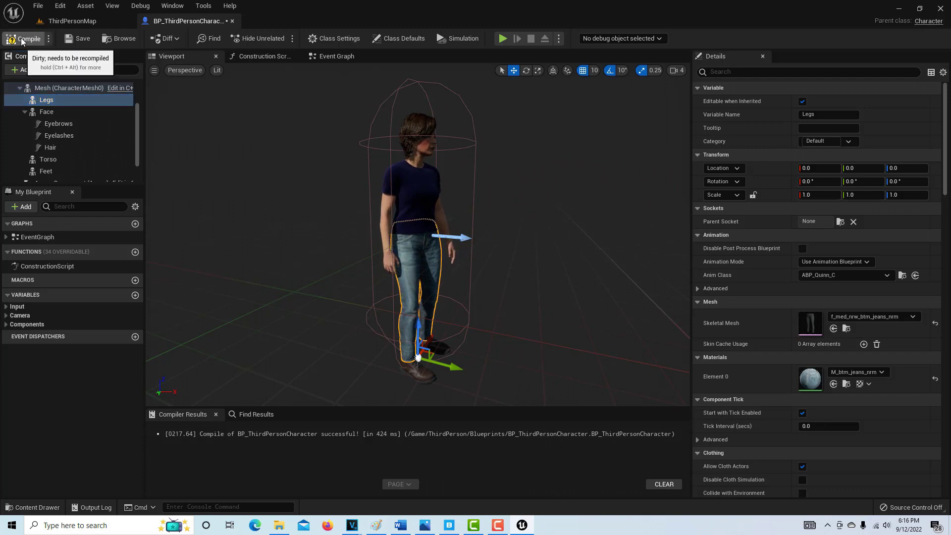
pyautogui.click(71, 39)
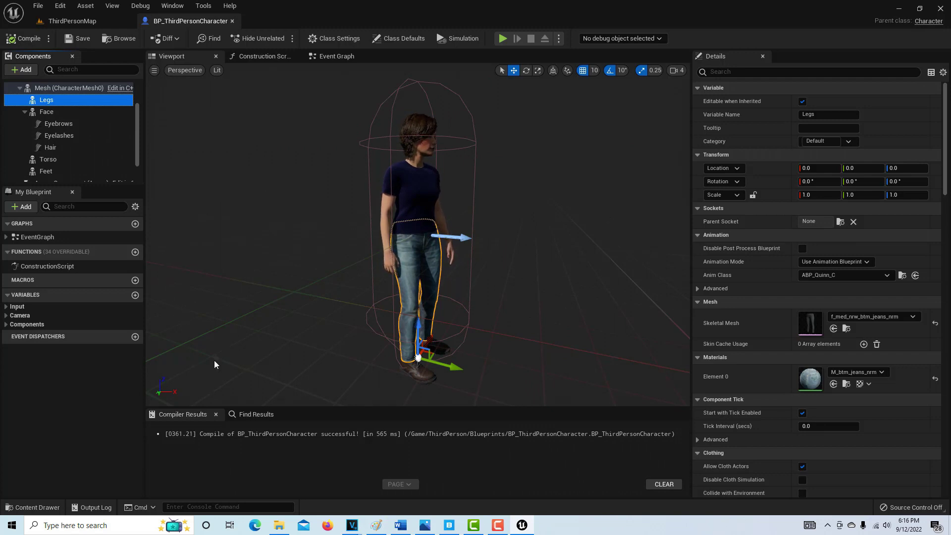
# - Browse the Content Drawer to Characters > Mannequins > Animations to locate ABP_Manny
pyautogui.click(29, 507)
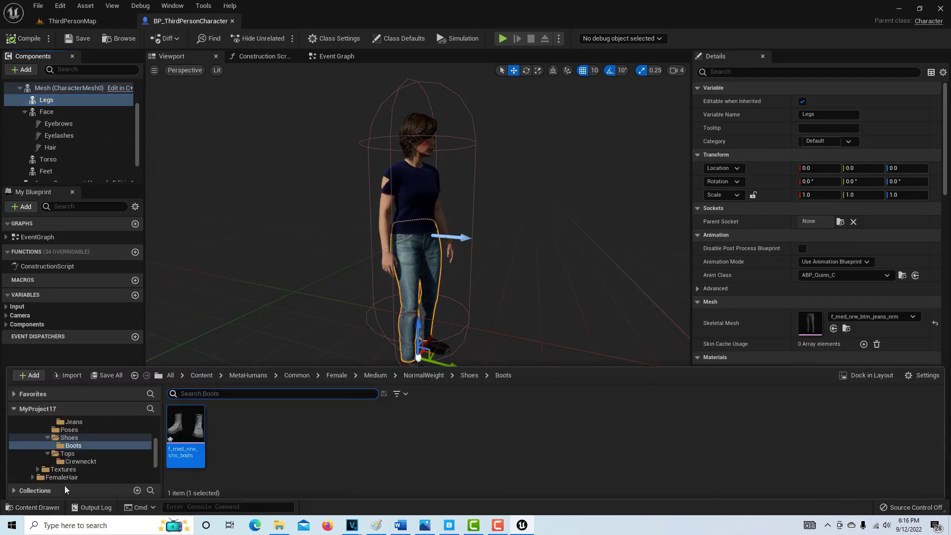
pyautogui.click(202, 376)
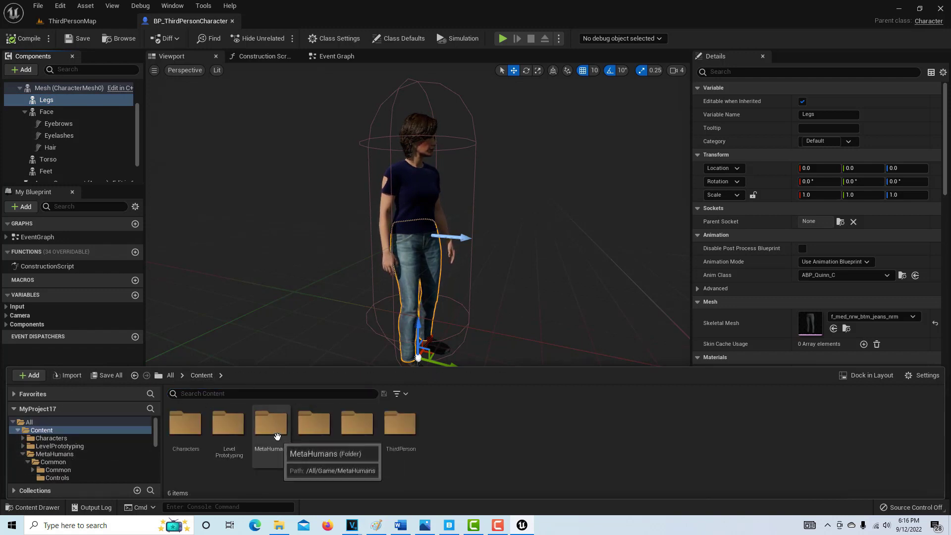
pyautogui.doubleClick(403, 428)
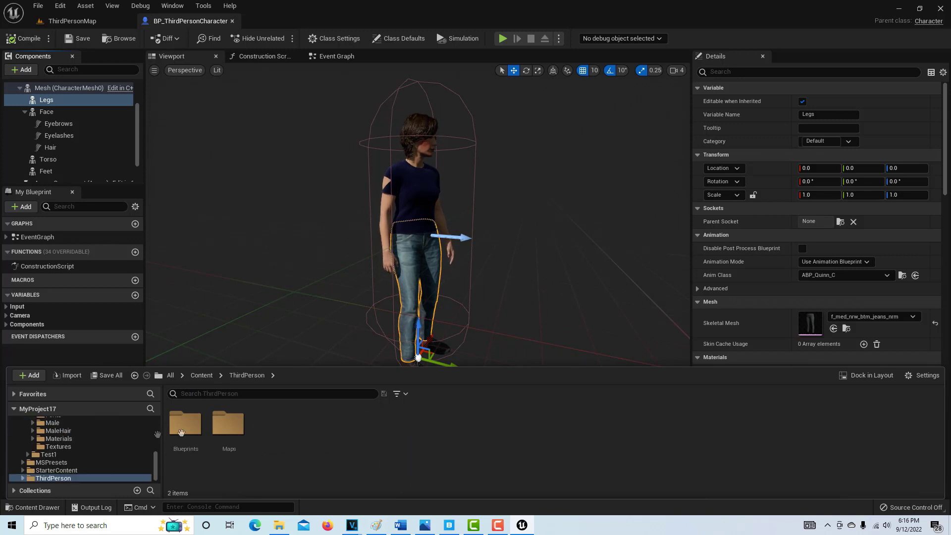
pyautogui.scroll(5, 114, 466)
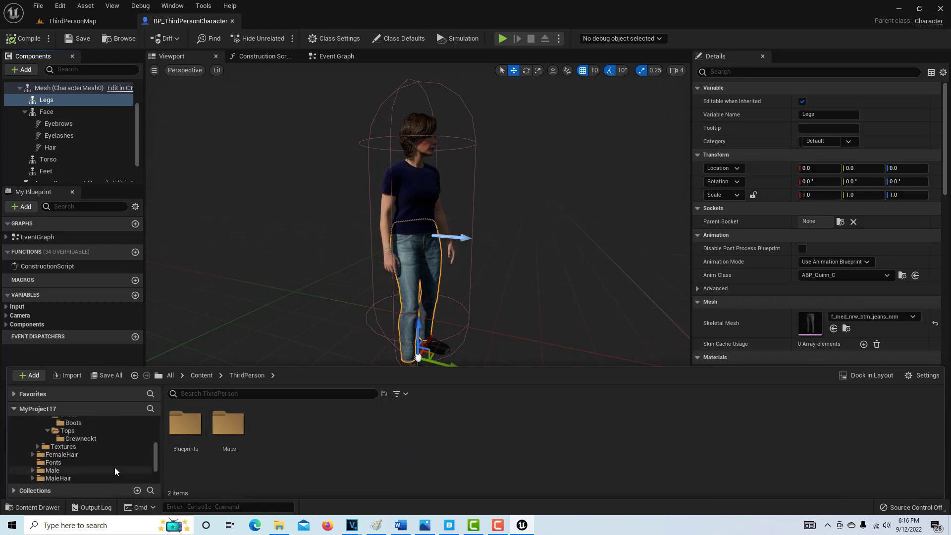
pyautogui.scroll(5, 105, 460)
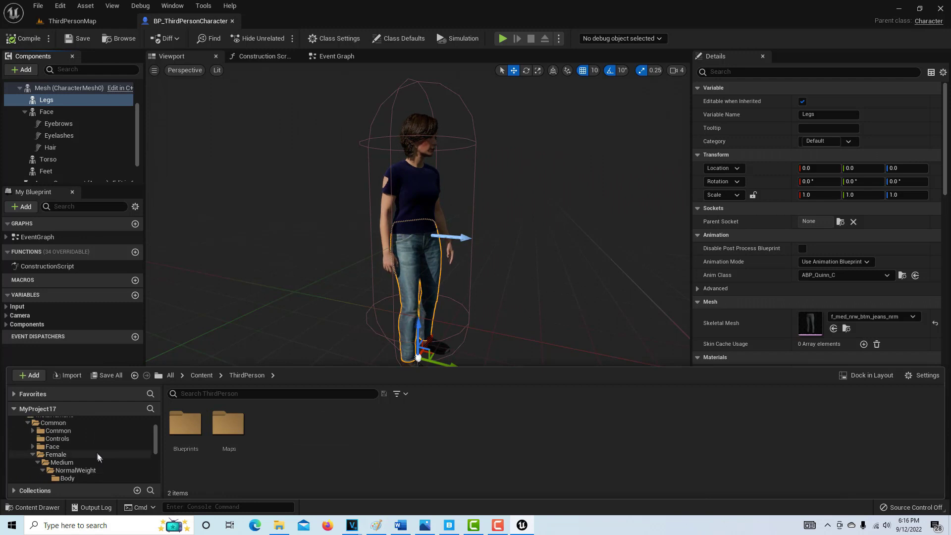
pyautogui.click(210, 379)
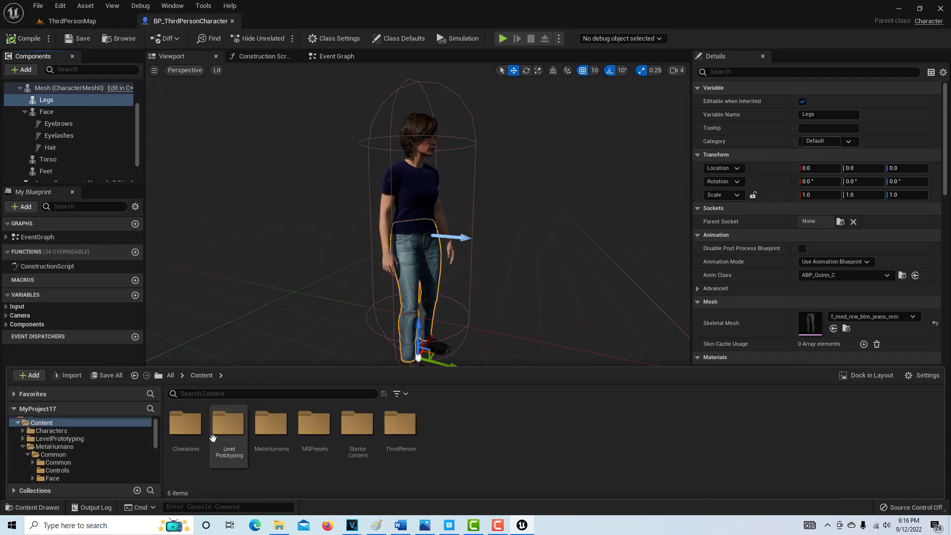
pyautogui.doubleClick(182, 428)
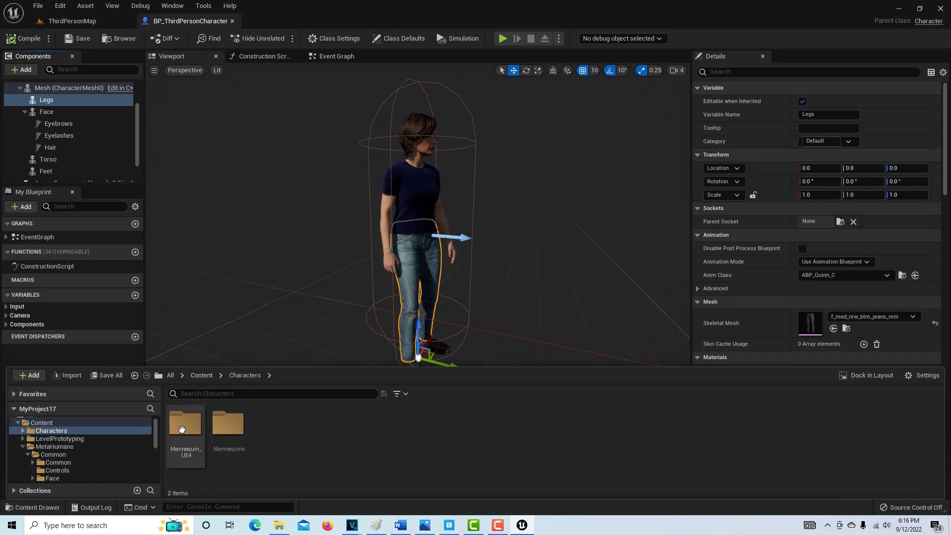
pyautogui.doubleClick(228, 424)
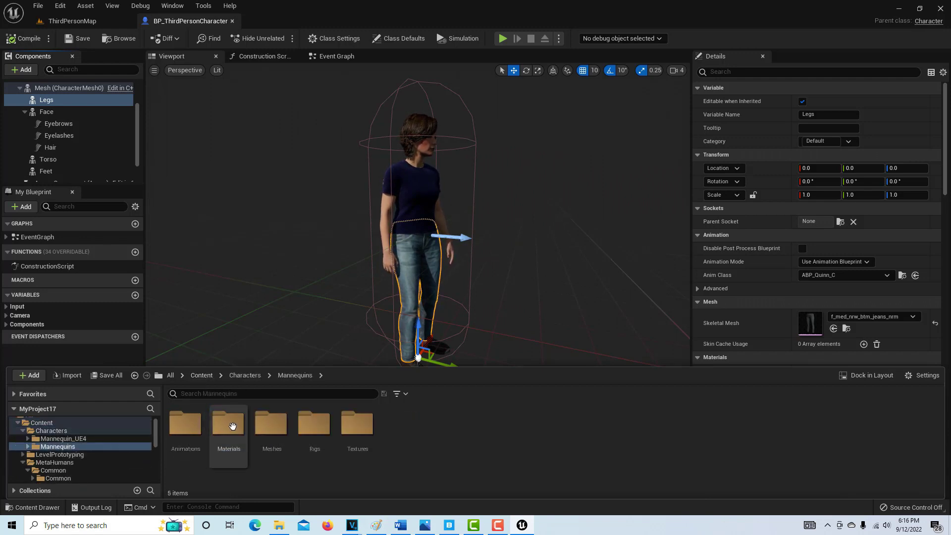
pyautogui.doubleClick(187, 430)
pyautogui.moveTo(275, 439)
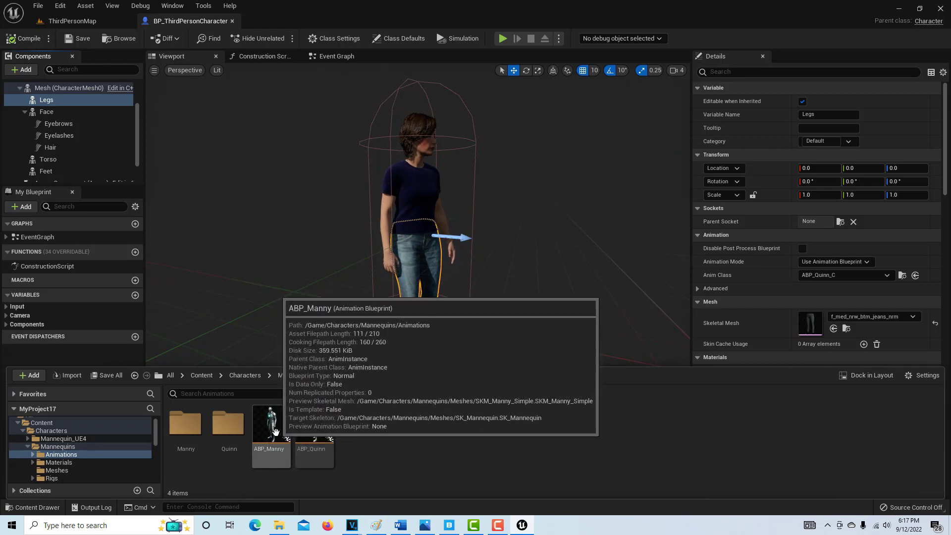
pyautogui.moveTo(321, 459)
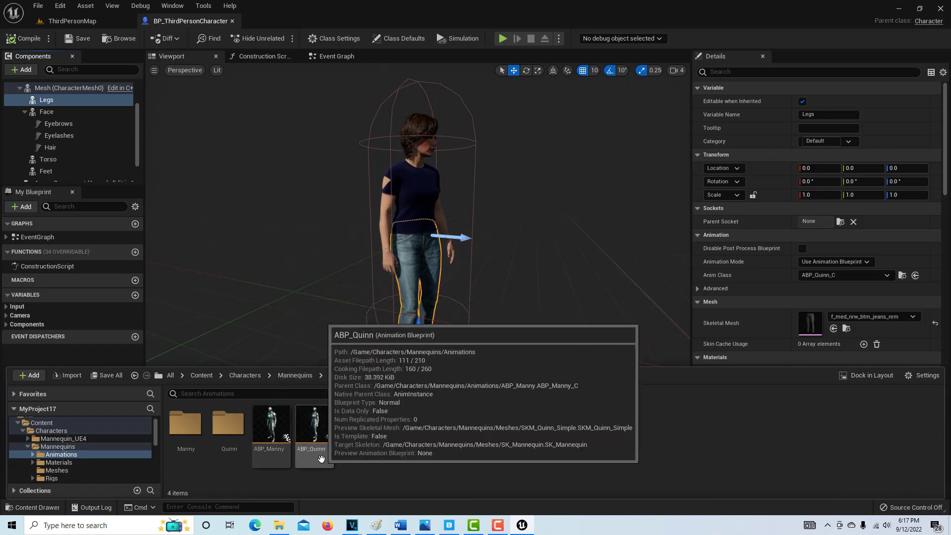
pyautogui.moveTo(276, 456)
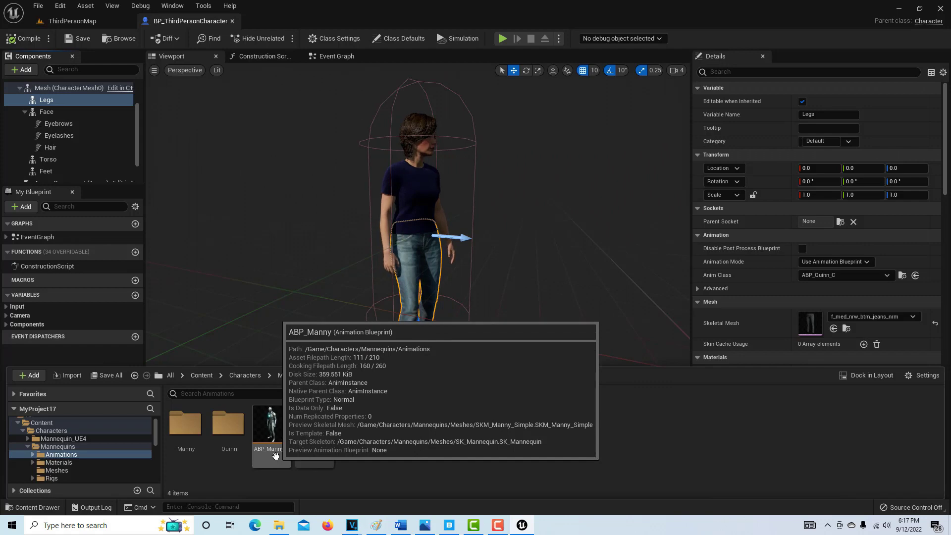
# - Open ABP_Manny docked in the main window and open its foot IK control rig from the AnimGraph
pyautogui.doubleClick(271, 425)
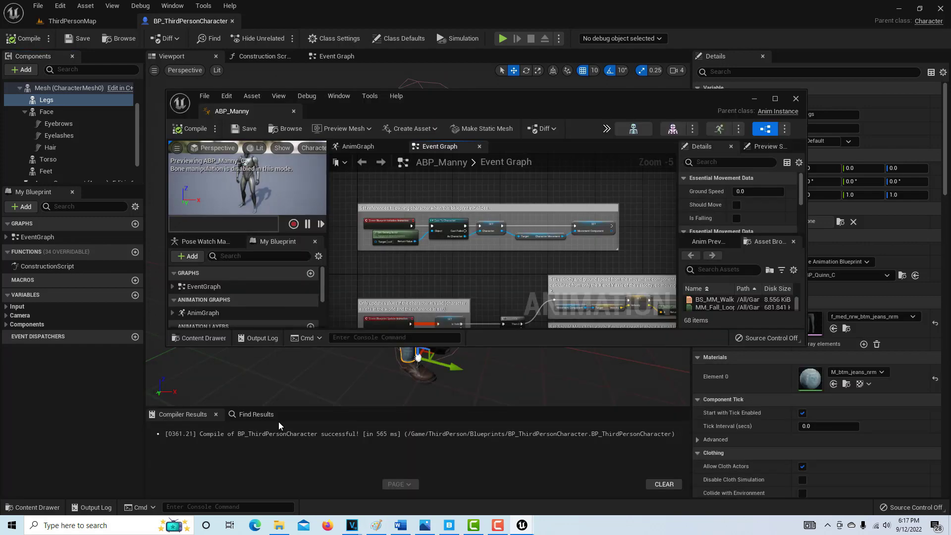
pyautogui.moveTo(263, 113); pyautogui.dragTo(281, 26)
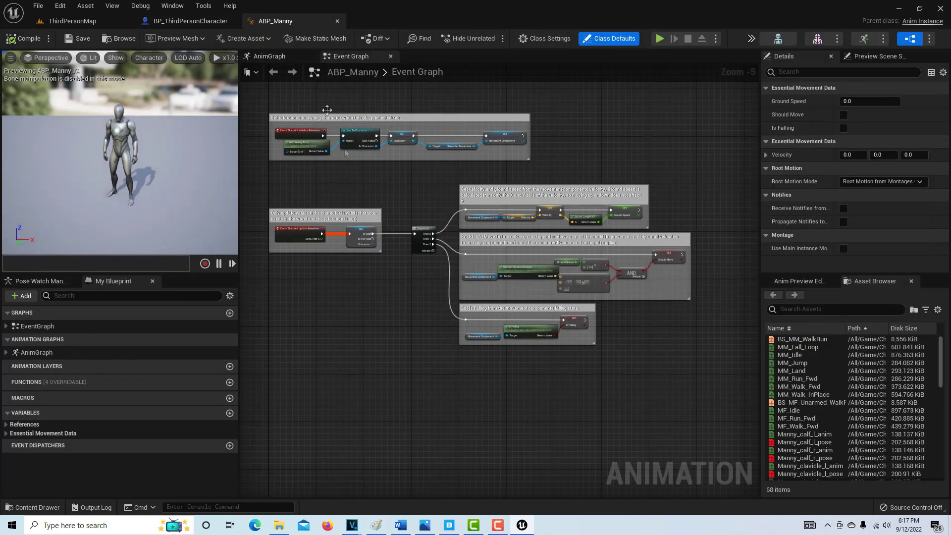
pyautogui.click(270, 56)
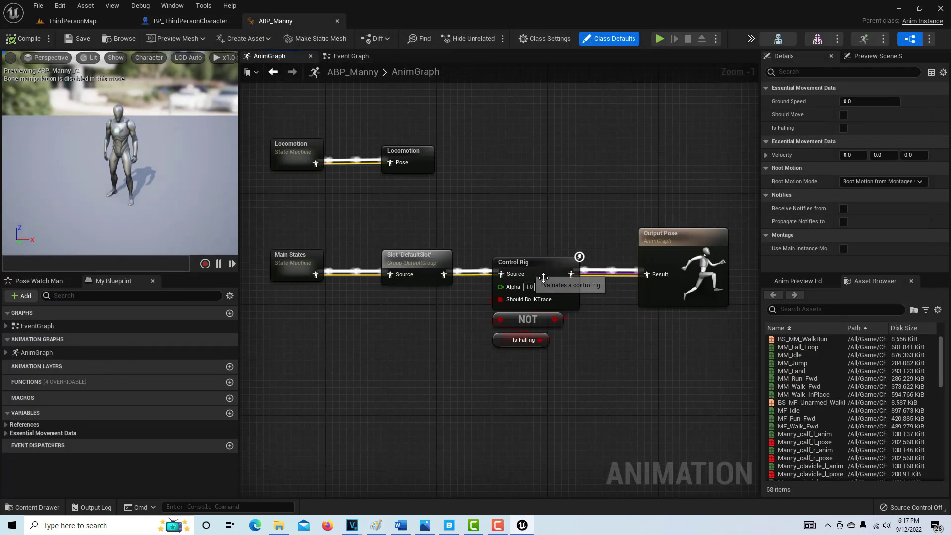
pyautogui.doubleClick(543, 276)
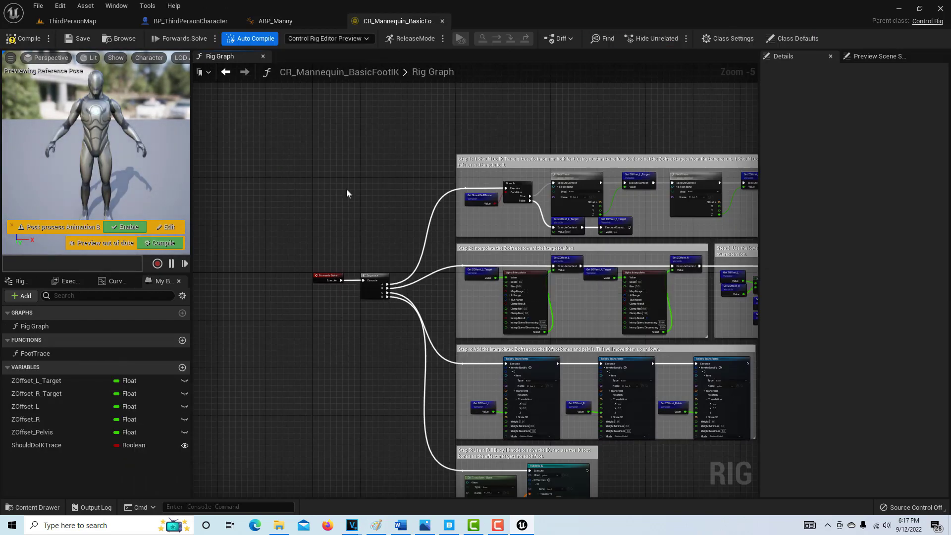
# - Set the Full Body IK root bone to animation_root, save the rig, and return to BP_ThirdPersonCharacter
pyautogui.moveTo(349, 193); pyautogui.dragTo(311, 74, button='right')
pyautogui.click(507, 283)
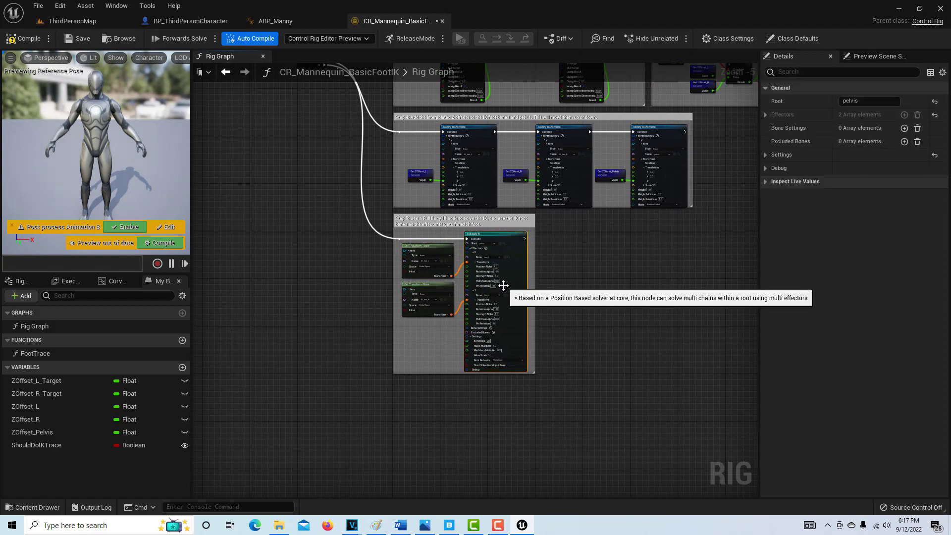
pyautogui.scroll(5, 507, 283)
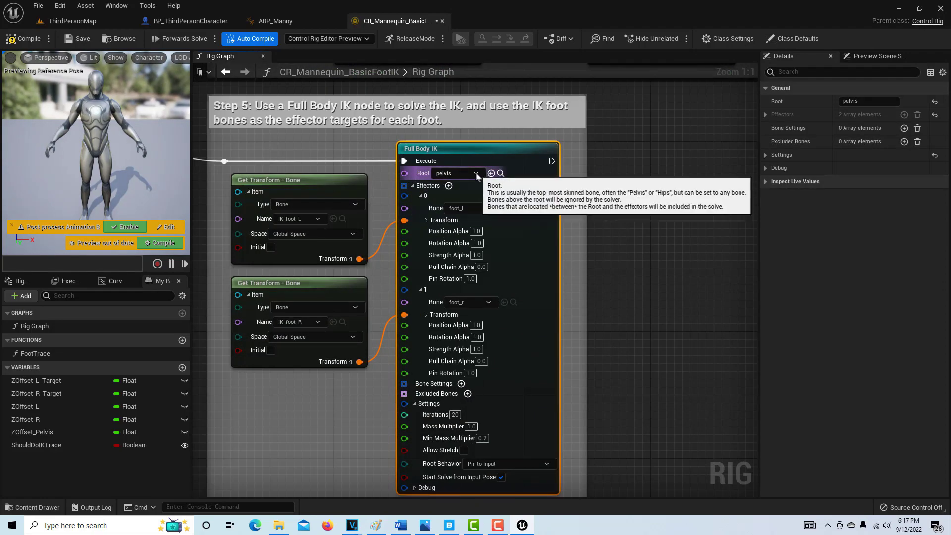
pyautogui.click(475, 174)
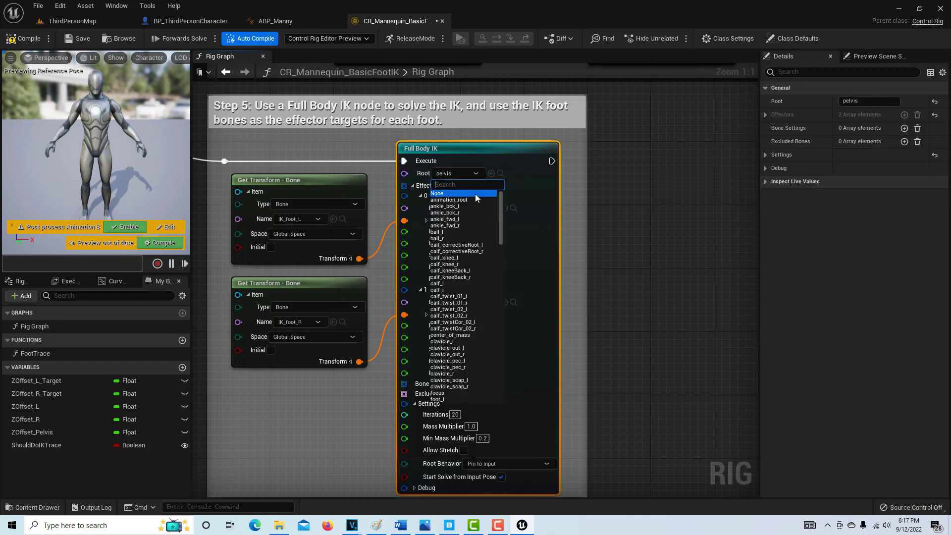
pyautogui.click(471, 200)
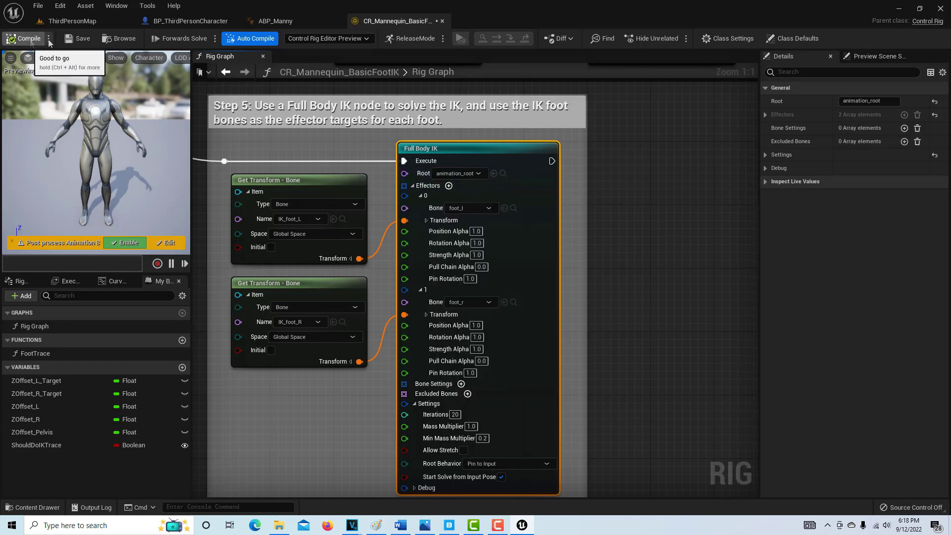
pyautogui.click(76, 38)
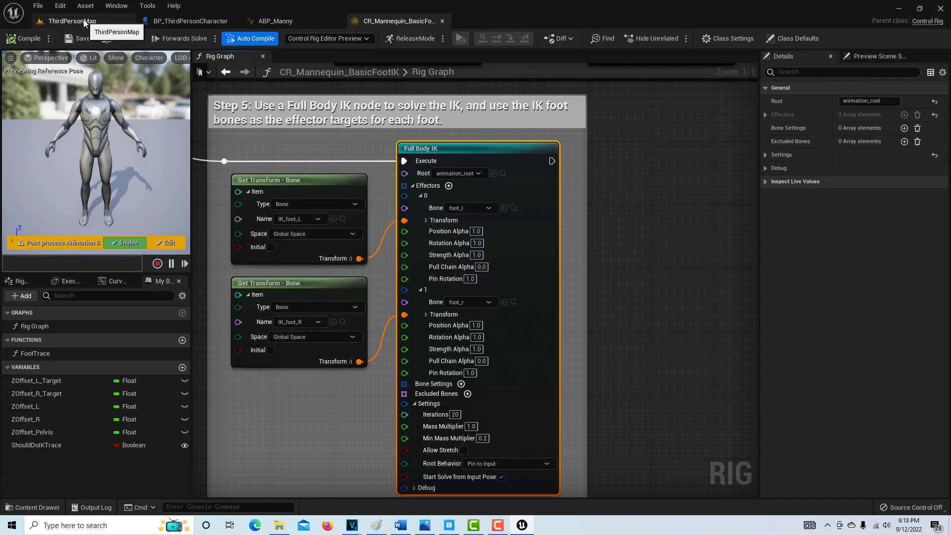
pyautogui.click(84, 19)
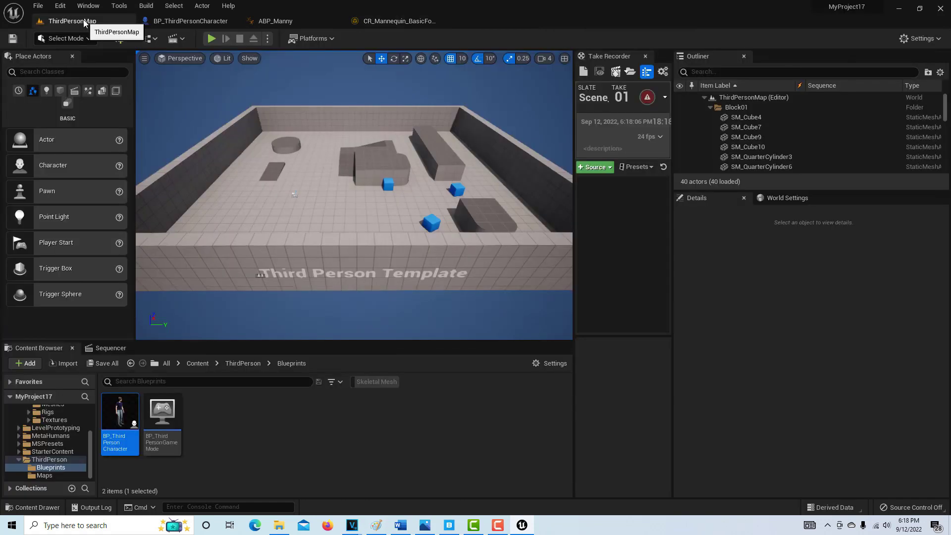
pyautogui.click(191, 21)
# - Scale the Torso shirt mesh to X 1.12 and Y 1.01
pyautogui.scroll(5, 304, 224)
pyautogui.scroll(-5, 304, 224)
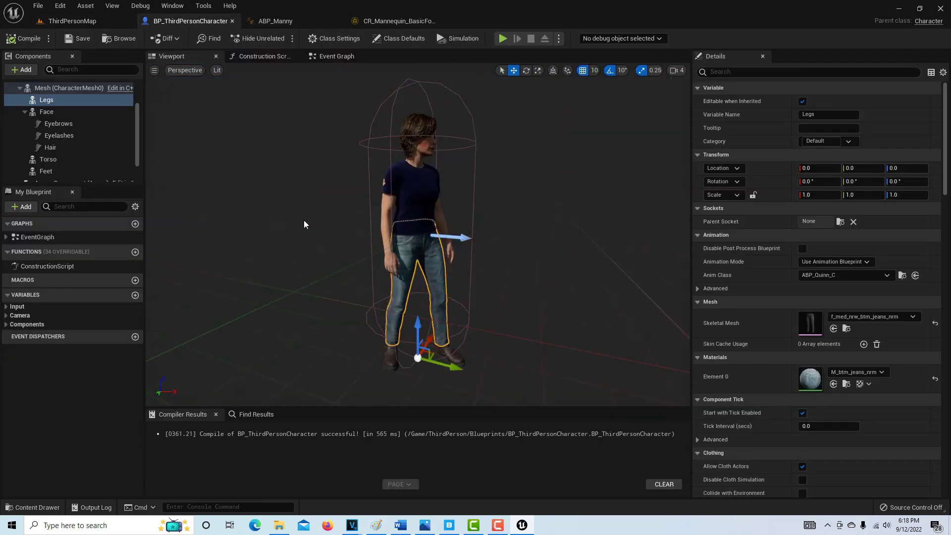
pyautogui.scroll(3, 304, 224)
pyautogui.moveTo(306, 218); pyautogui.dragTo(280, 199, button='right')
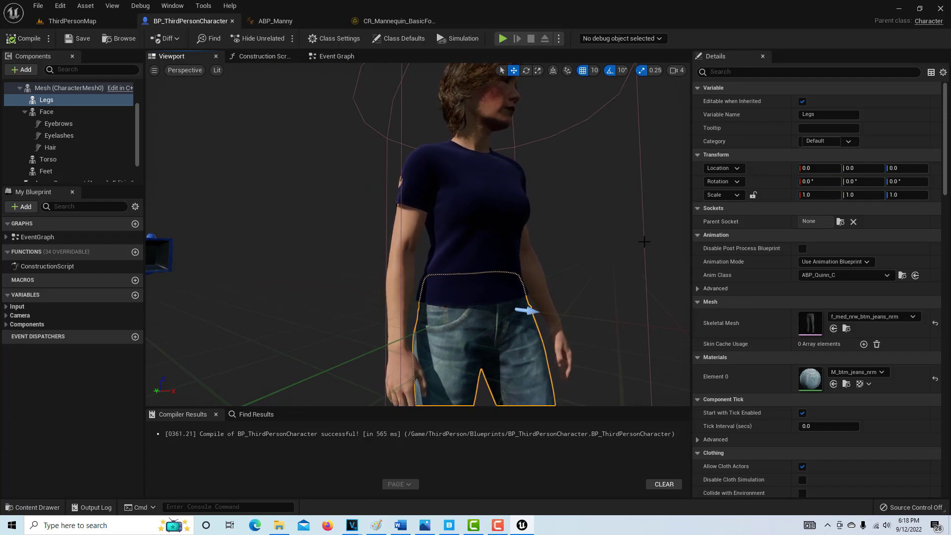
pyautogui.click(51, 161)
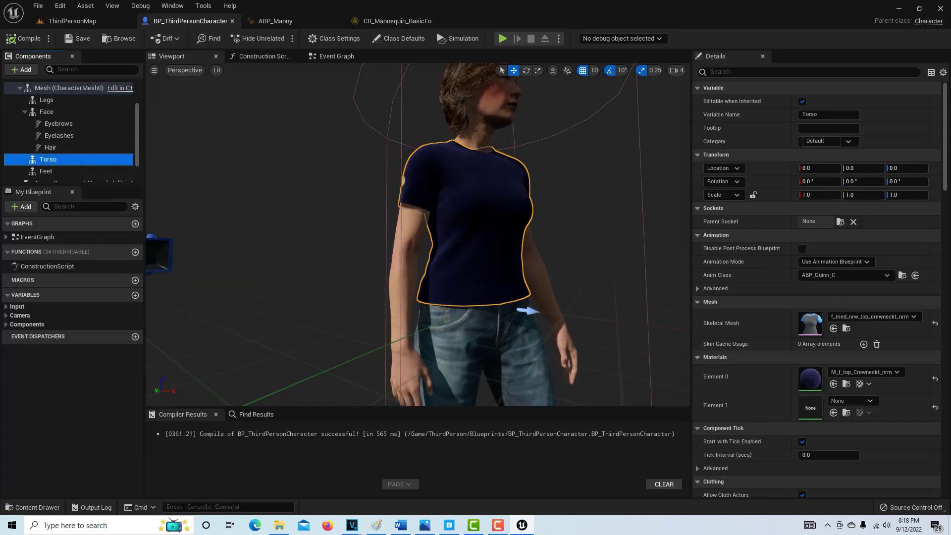
pyautogui.click(818, 195)
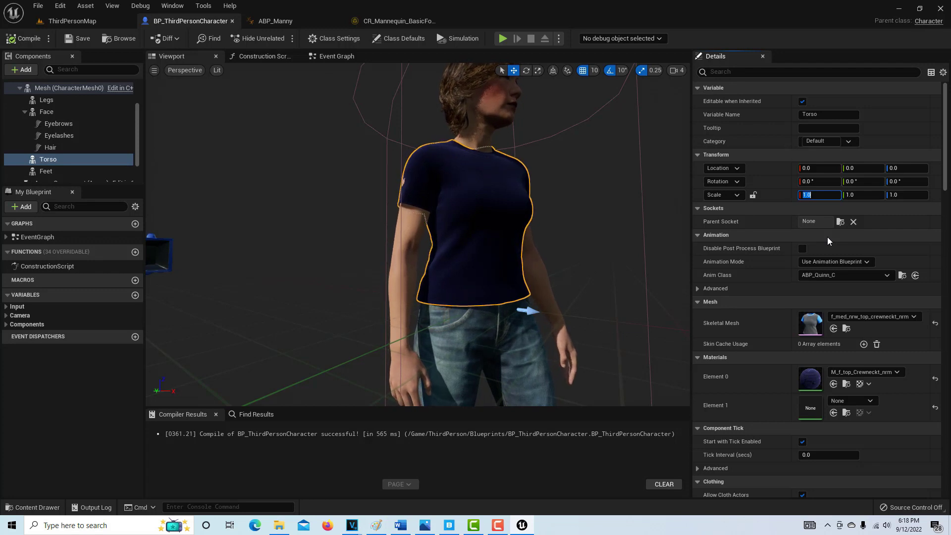
pyautogui.write('1')
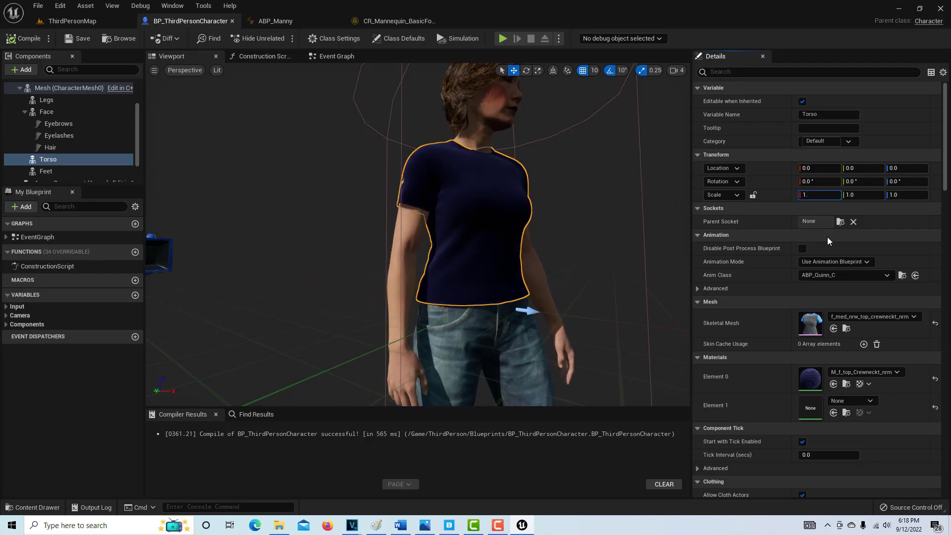
pyautogui.write('.12')
pyautogui.press('Return')
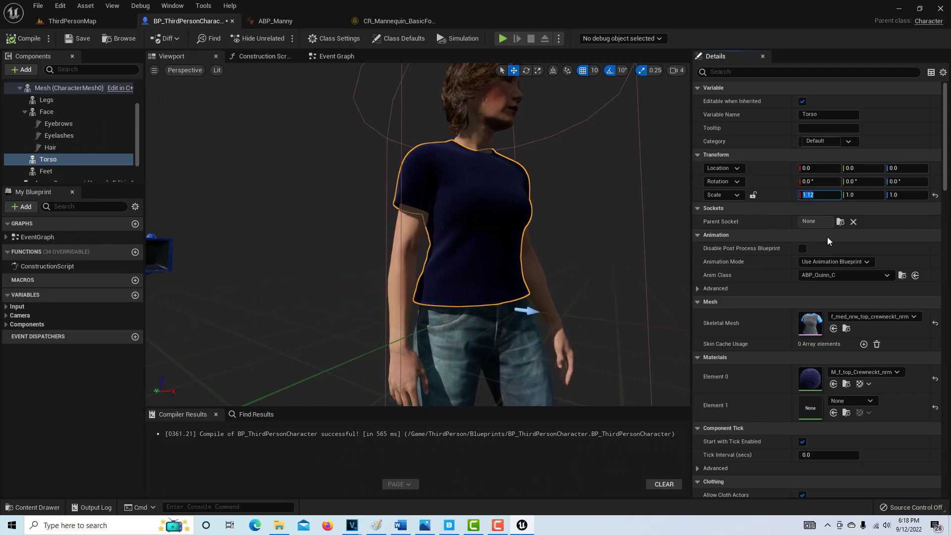
pyautogui.press('Tab')
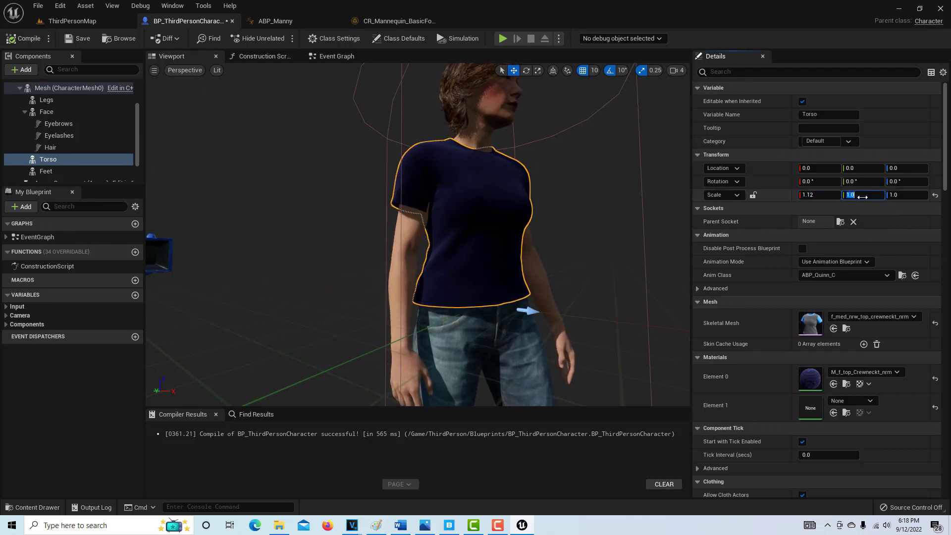
pyautogui.write('1.01')
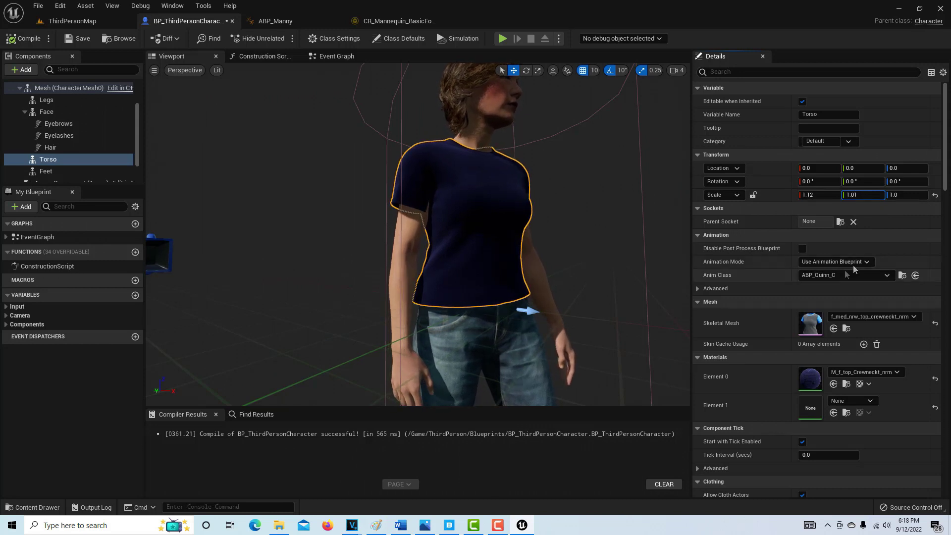
# - Tick Disable Post Process Blueprint and Disable Cloth Simulation on the shirt, then compile and save
pyautogui.click(803, 248)
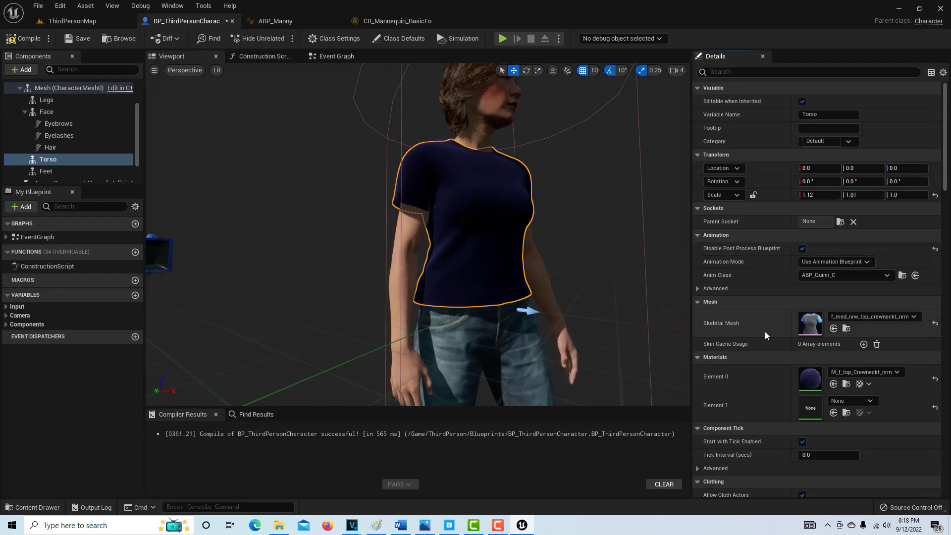
pyautogui.scroll(-5, 765, 332)
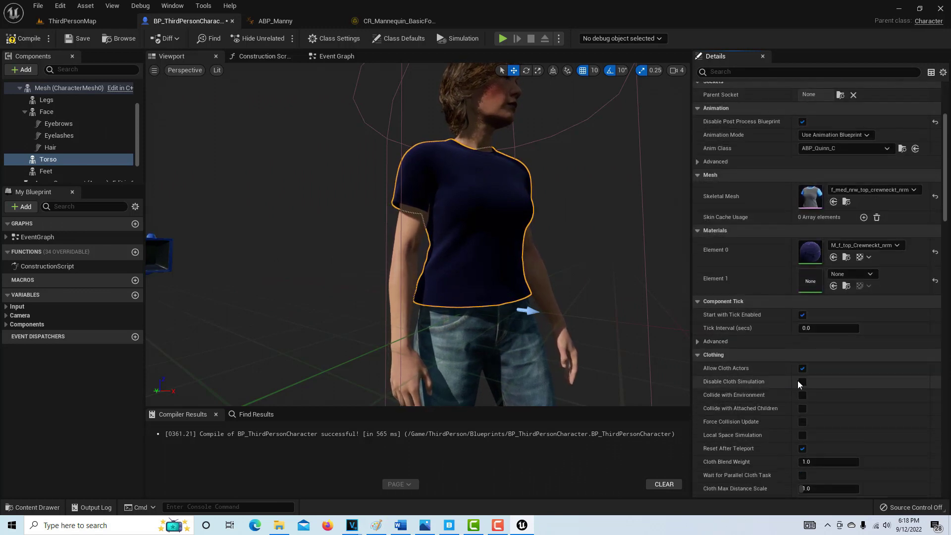
pyautogui.click(802, 382)
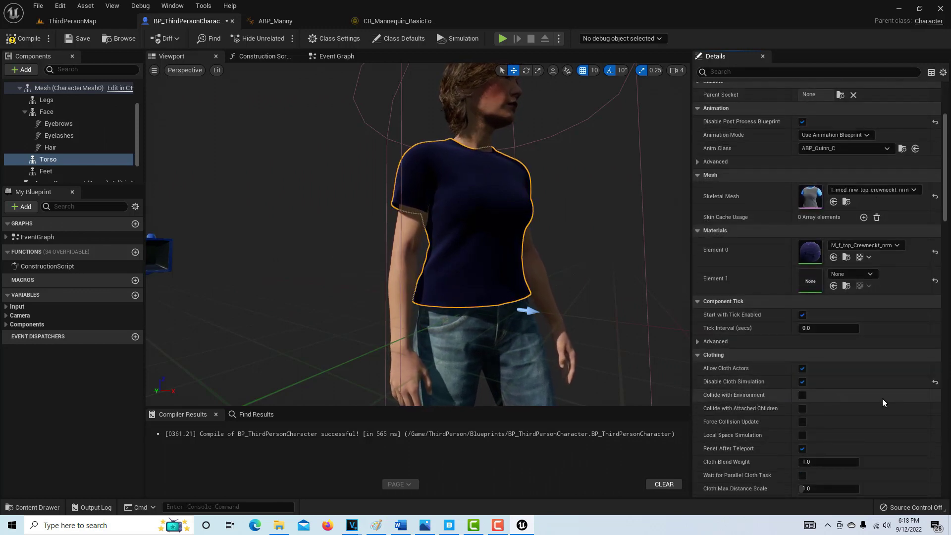
pyautogui.click(29, 39)
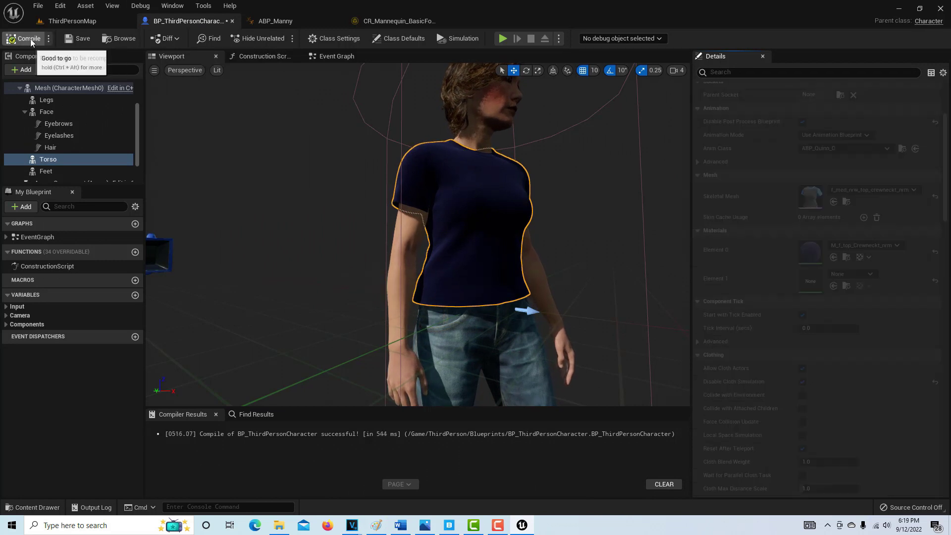
pyautogui.click(70, 38)
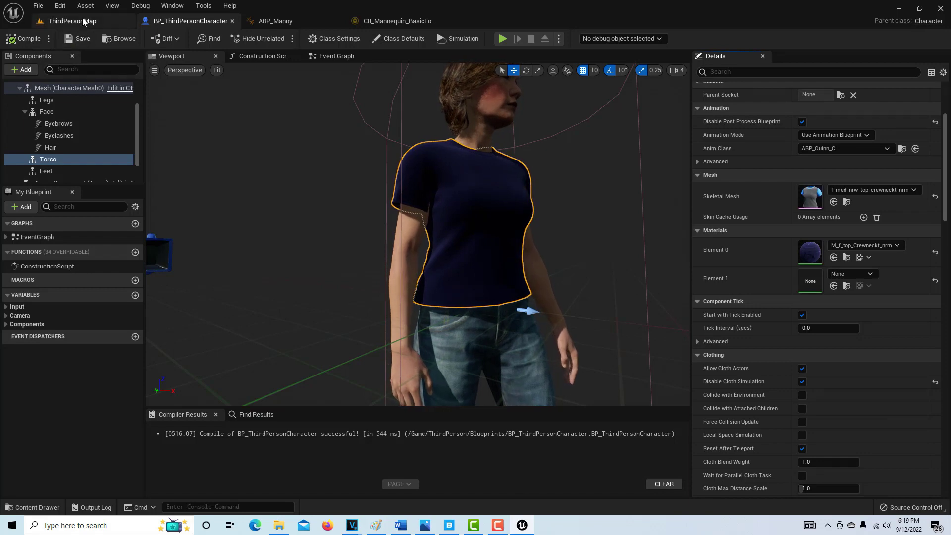
pyautogui.click(82, 19)
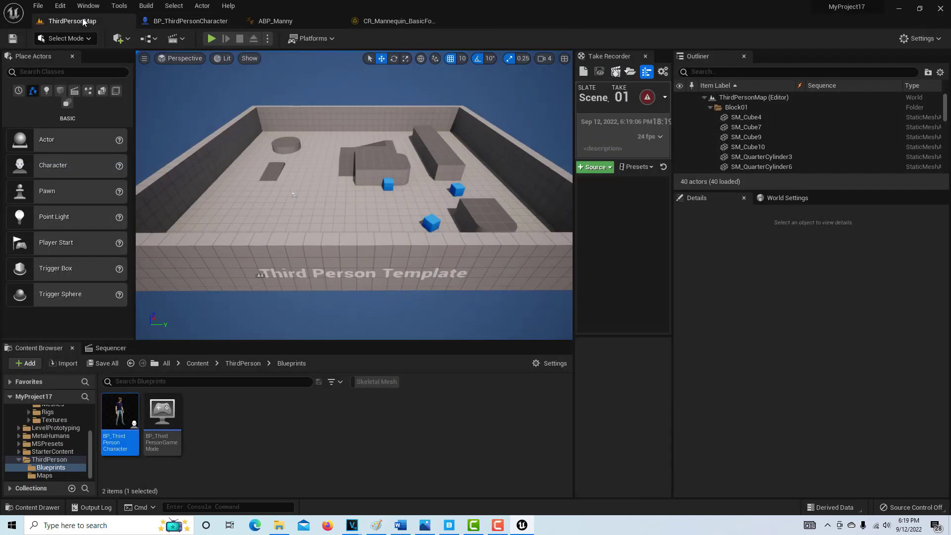
# - Play ThirdPersonMap in the editor and run the MetaHuman woman forward with W
pyautogui.click(212, 38)
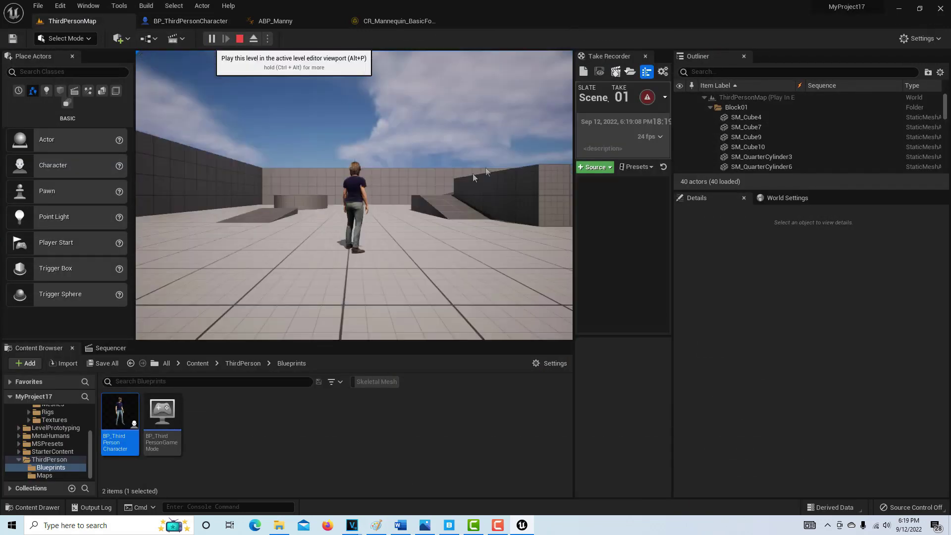
pyautogui.click(406, 255)
pyautogui.press('w')
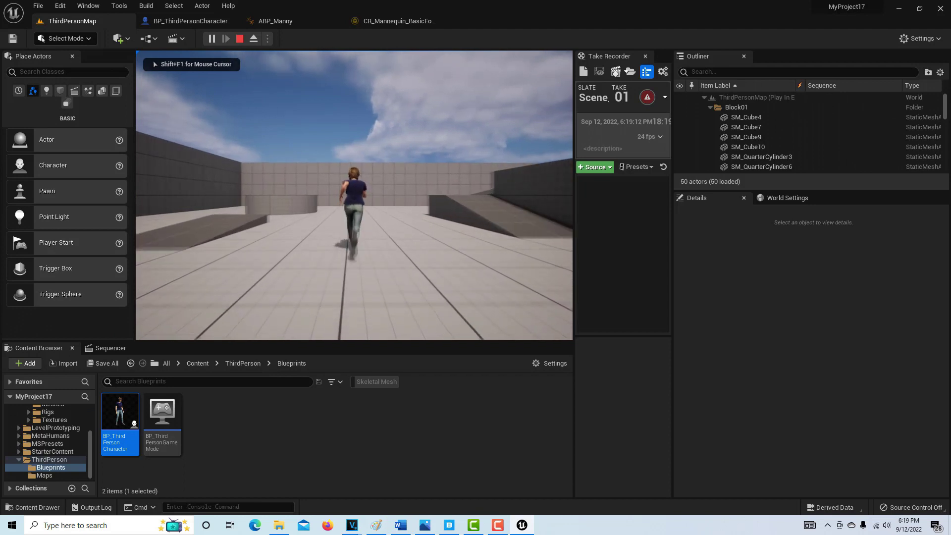